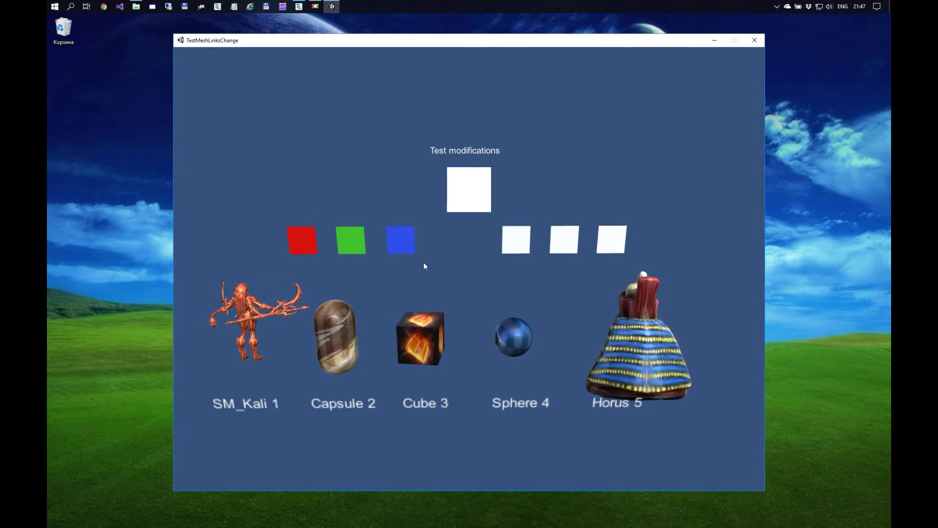
# - Close the running test game and load its Test_Data folder into DevXUnity-Unpacker with debug windows enabled
pyautogui.click(755, 40)
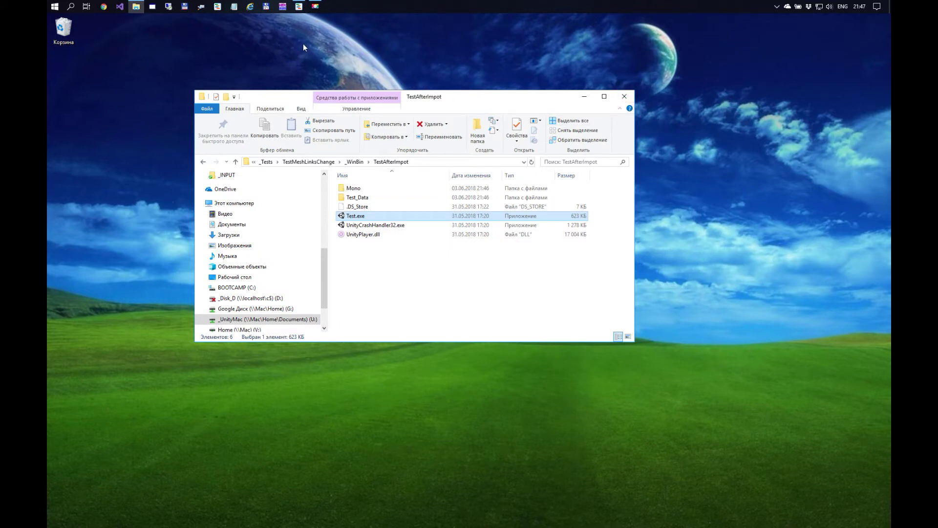
pyautogui.click(300, 6)
pyautogui.moveTo(473, 45); pyautogui.dragTo(715, 100)
pyautogui.click(622, 199)
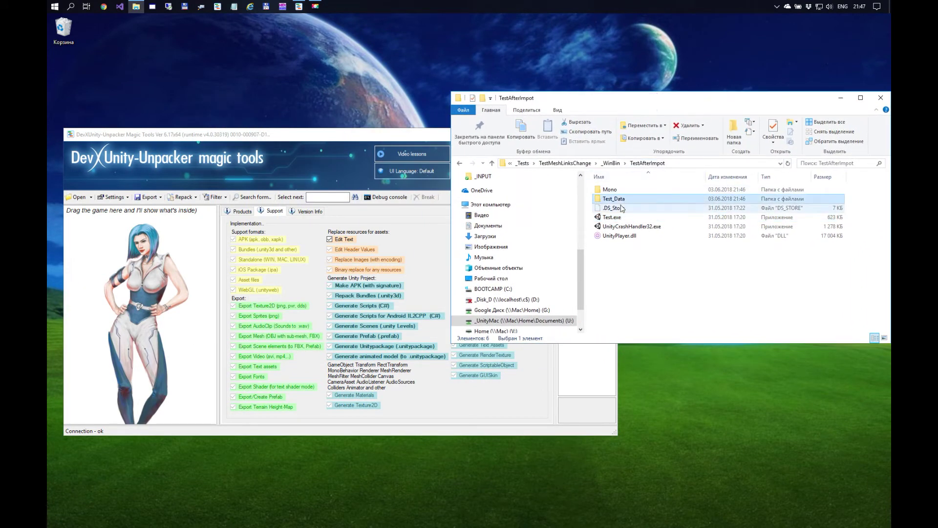
pyautogui.moveTo(197, 275); pyautogui.dragTo(198, 276)
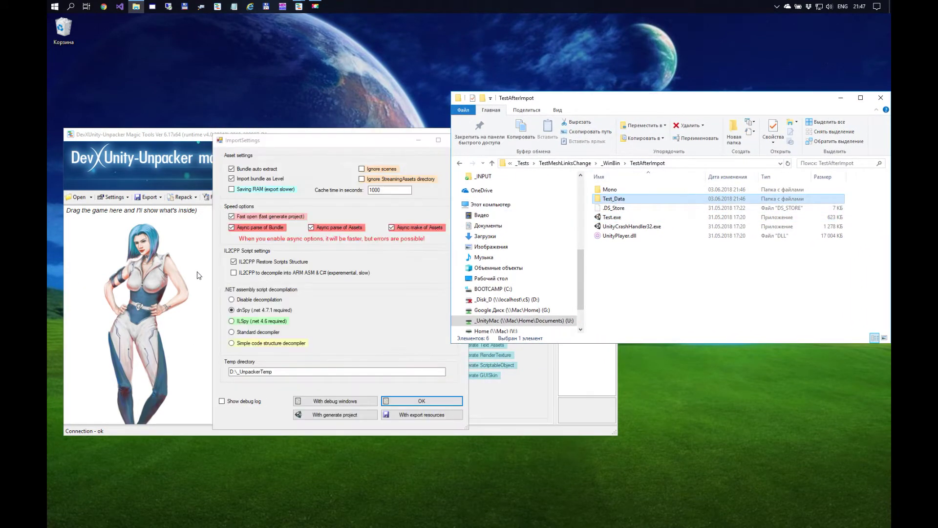
pyautogui.click(323, 401)
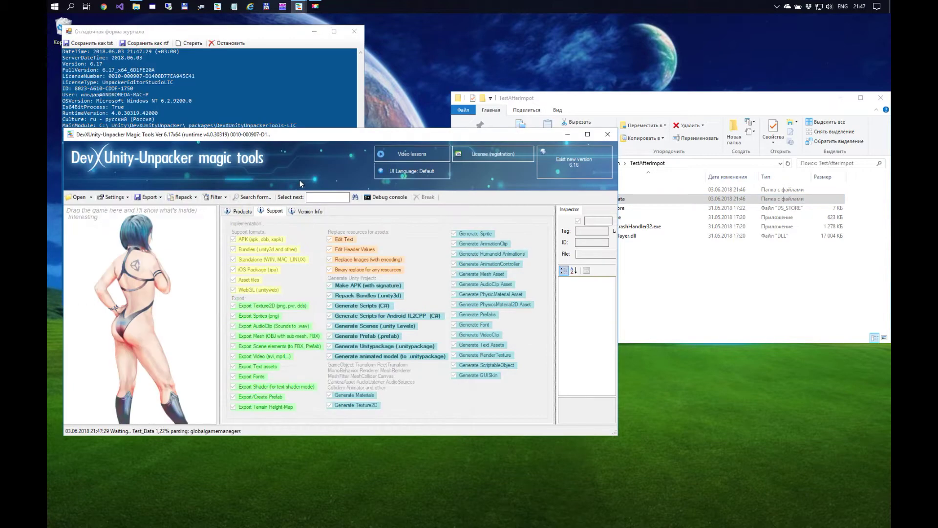
# - Filter the opened game's asset tree down to its texture images
pyautogui.moveTo(262, 135); pyautogui.dragTo(356, 68)
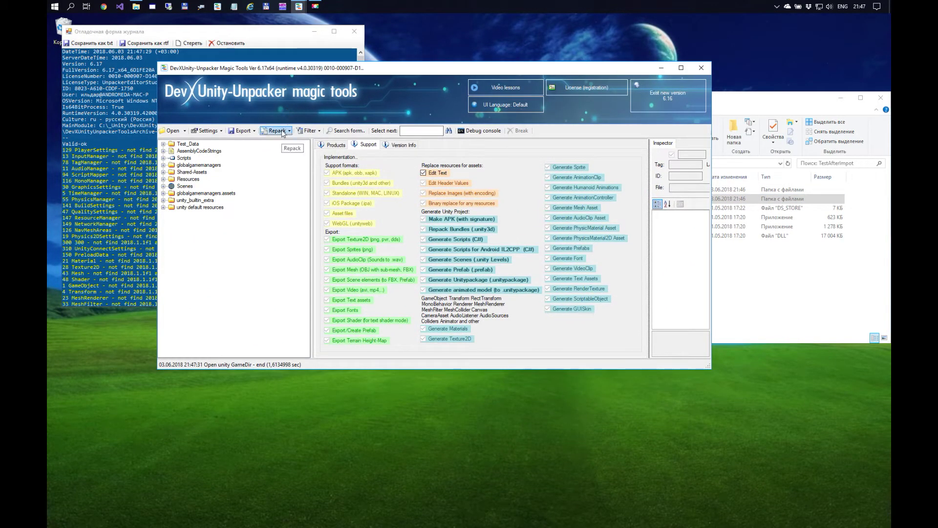
pyautogui.click(309, 130)
pyautogui.click(318, 186)
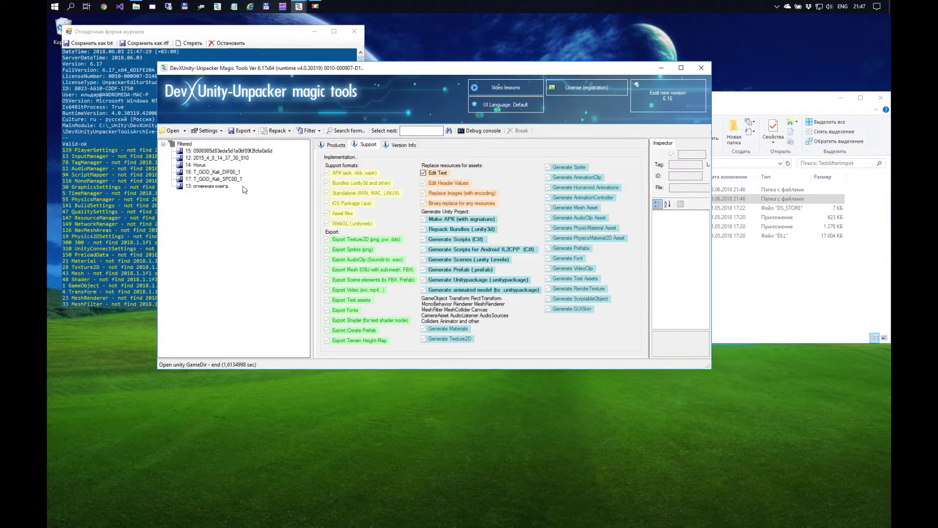
# - Preview the filtered textures one by one, from огненная книга up to asset 15 at the head of the list
pyautogui.click(214, 187)
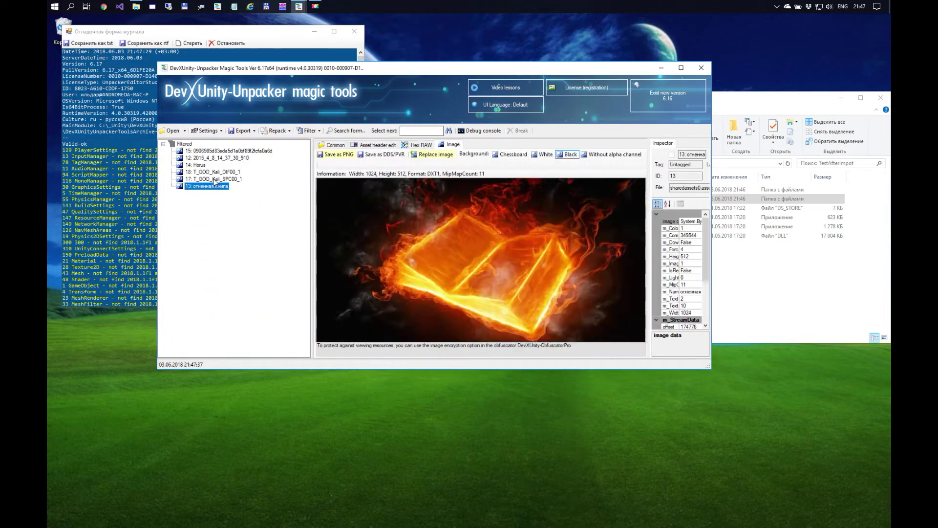
pyautogui.click(214, 179)
pyautogui.click(196, 172)
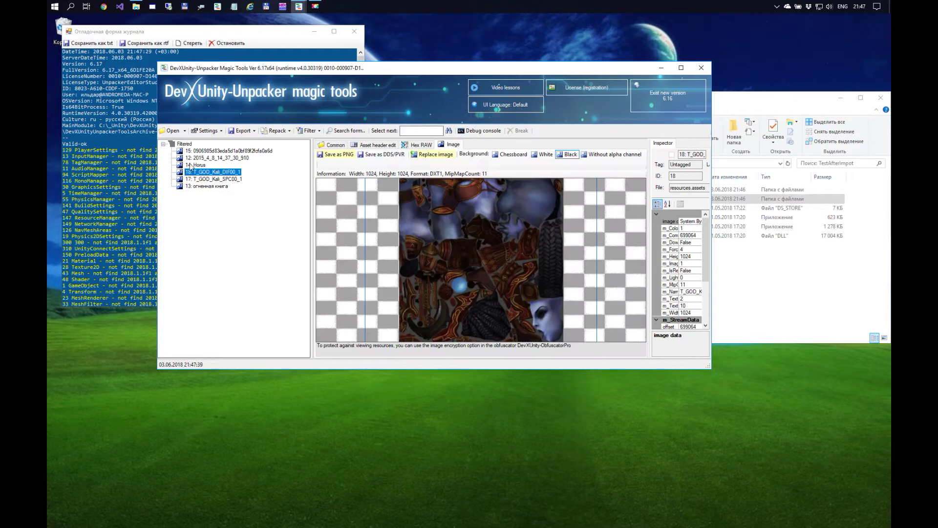
pyautogui.click(192, 165)
pyautogui.click(203, 158)
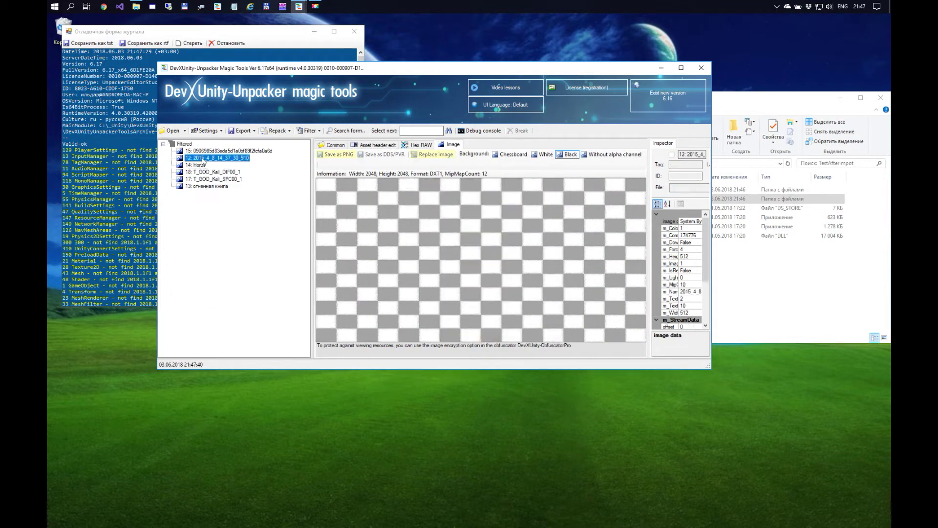
pyautogui.click(211, 151)
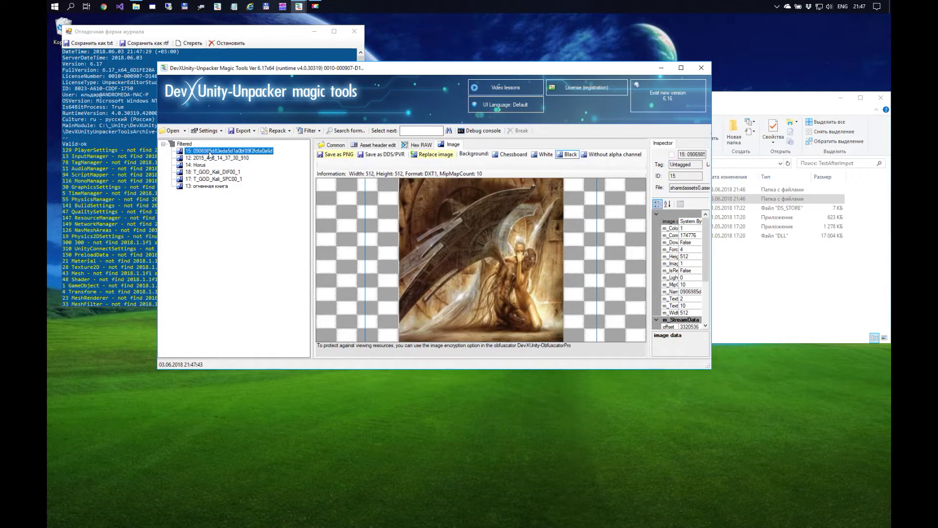
# - Start exporting the filtered textures with Export resources for Repack, up to the destination folder selection
pyautogui.click(243, 130)
pyautogui.click(276, 131)
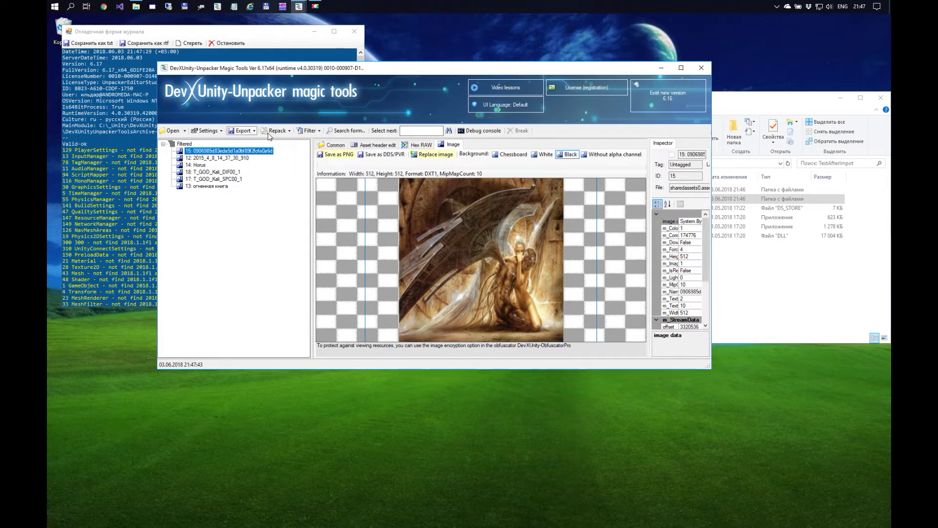
pyautogui.click(276, 131)
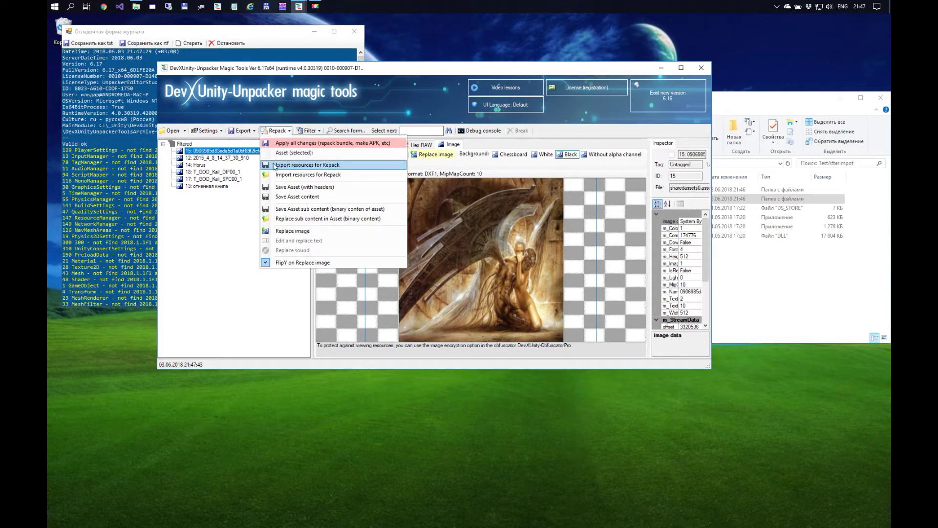
pyautogui.click(293, 166)
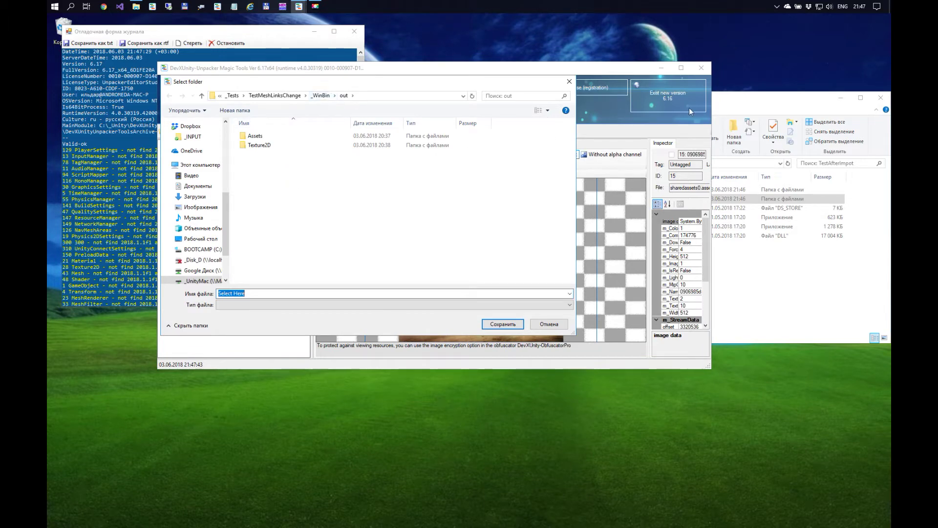
# - Delete the old Assets and Texture2D folders from the _WinBin\out folder in File Explorer
pyautogui.click(749, 103)
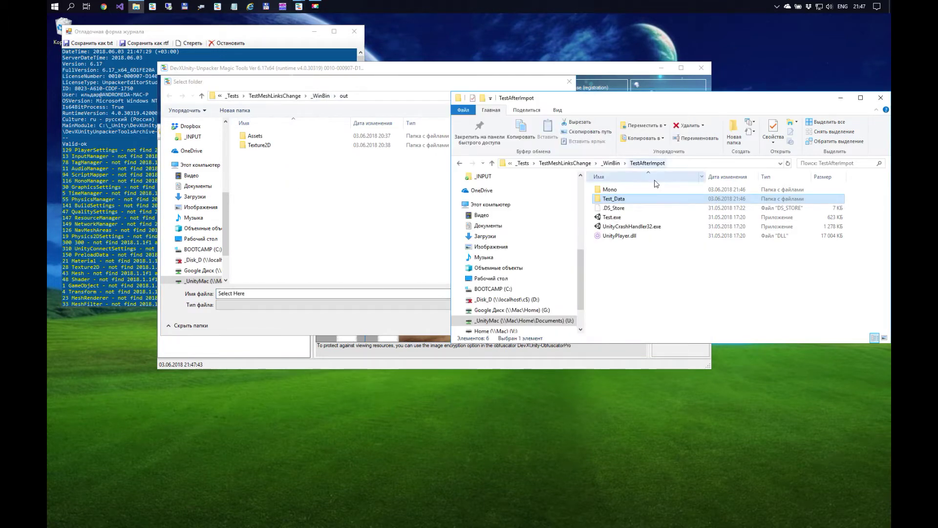
pyautogui.click(611, 163)
pyautogui.doubleClick(610, 189)
pyautogui.moveTo(648, 218); pyautogui.dragTo(590, 173)
pyautogui.press('Delete')
pyautogui.press('Return')
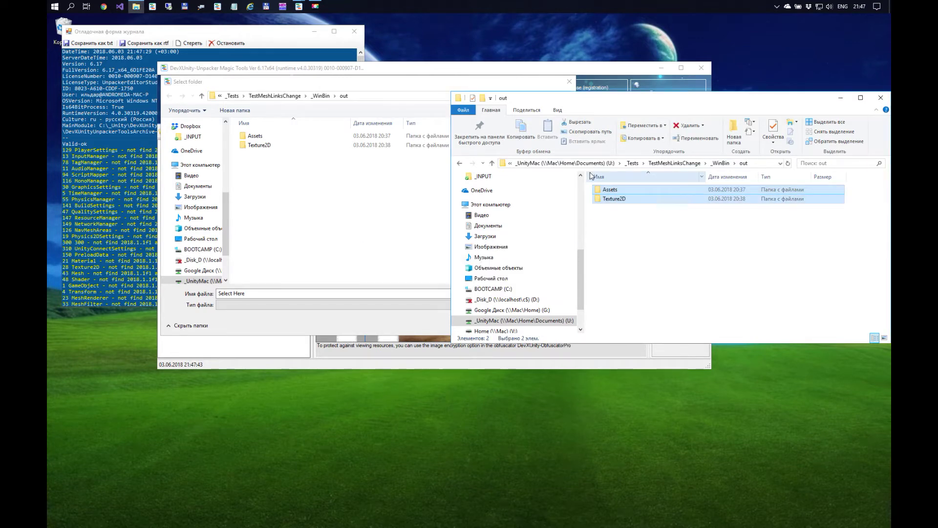
# - Export the resources for repacking into the emptied out folder
pyautogui.click(327, 188)
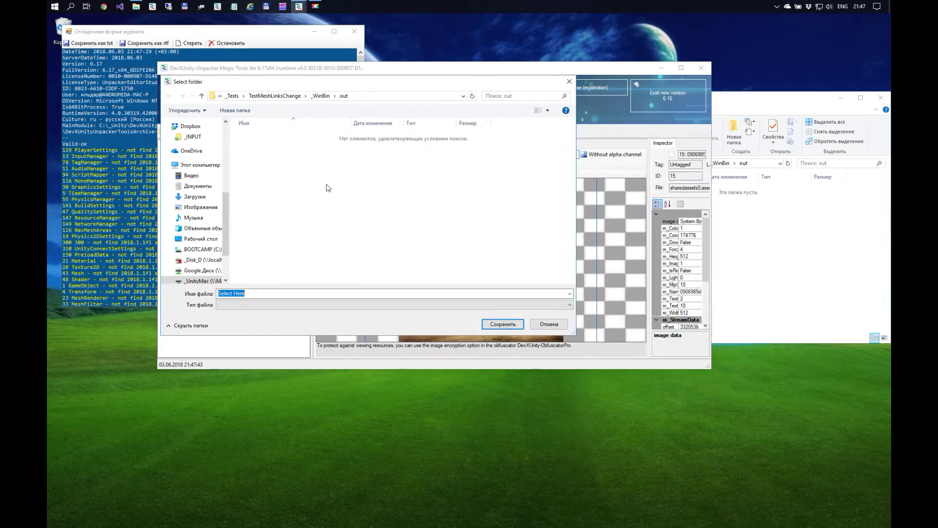
pyautogui.click(502, 324)
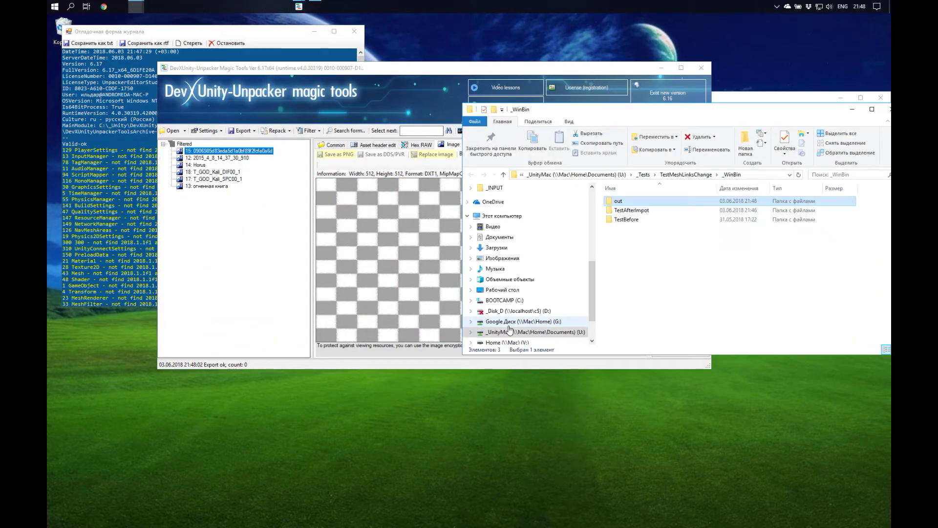
pyautogui.moveTo(657, 112); pyautogui.dragTo(511, 164)
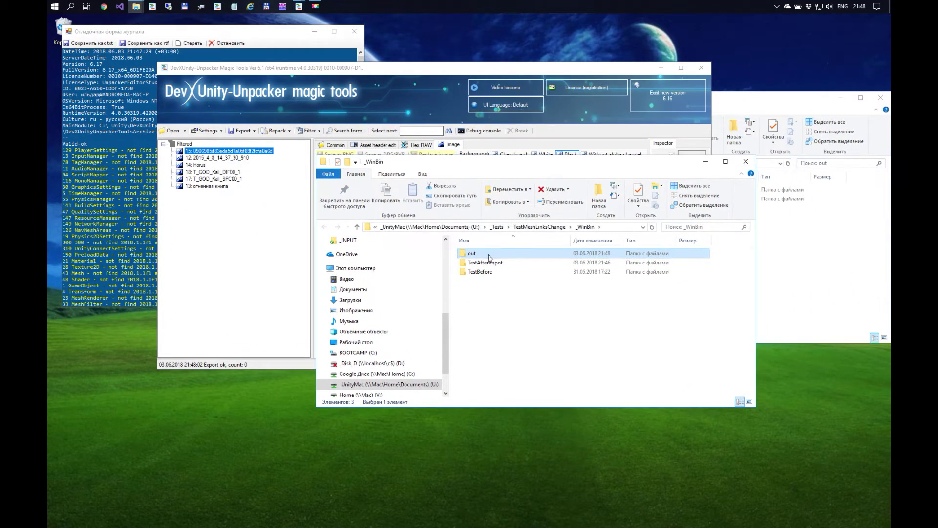
# - Browse to out\Assets\Resources\horus_bust and view the exported Horus texture as large thumbnails
pyautogui.doubleClick(471, 254)
pyautogui.doubleClick(481, 254)
pyautogui.doubleClick(481, 254)
pyautogui.doubleClick(481, 254)
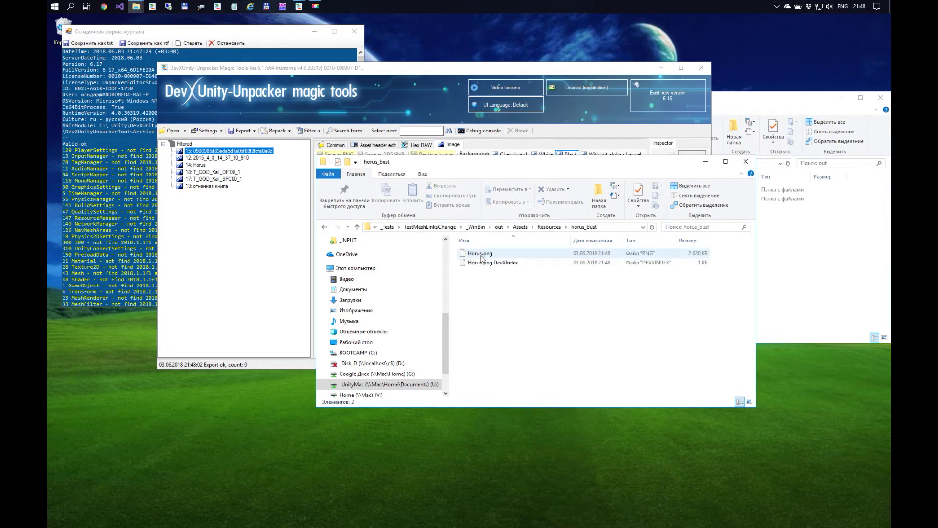
pyautogui.click(750, 401)
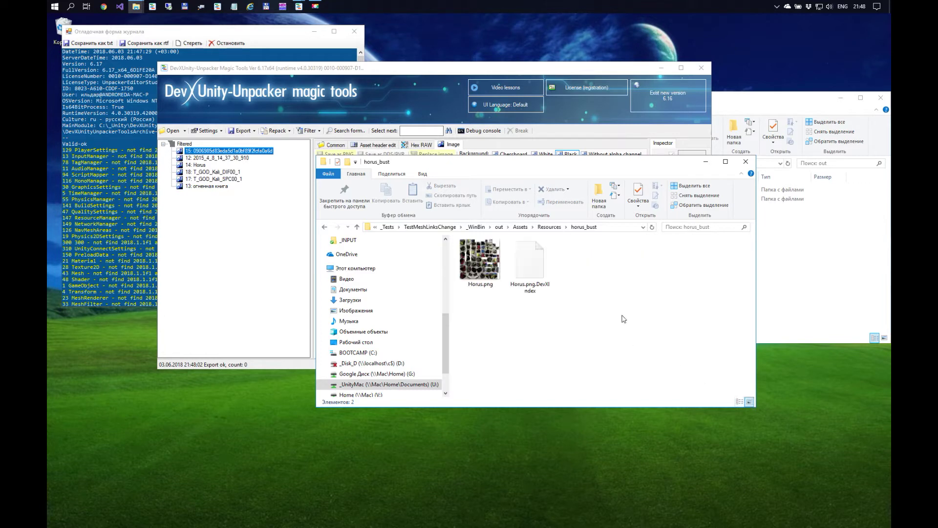
# - Browse to the kali\textures folder under Resources and view its exported textures as large thumbnails
pyautogui.click(549, 227)
pyautogui.doubleClick(479, 266)
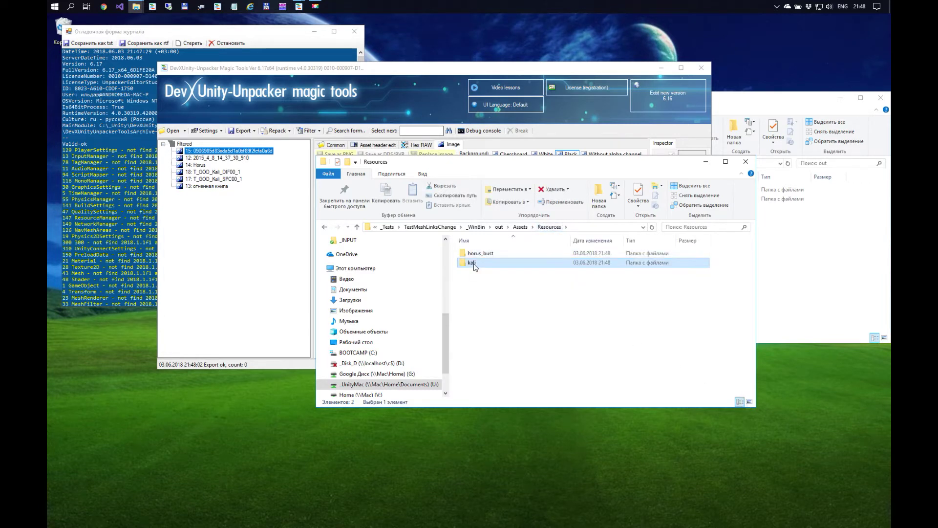
pyautogui.click(502, 256)
pyautogui.doubleClick(502, 255)
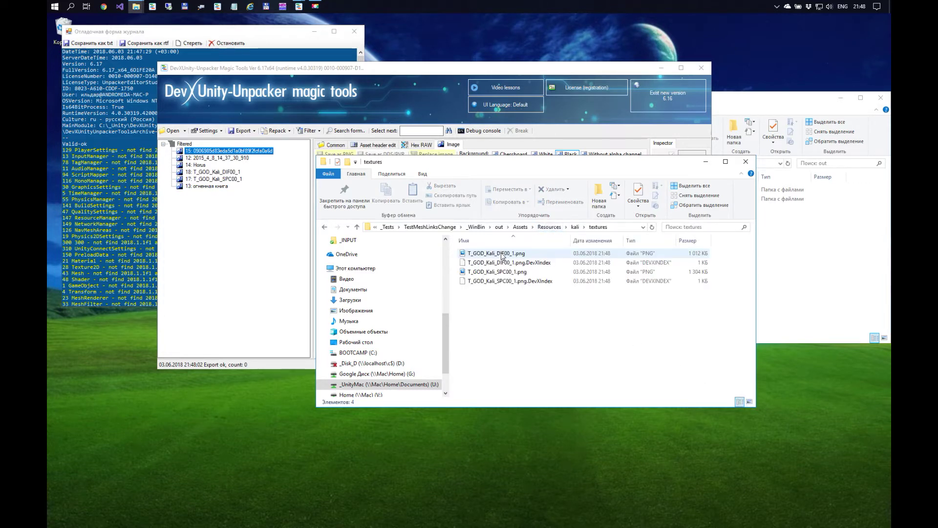
pyautogui.click(748, 402)
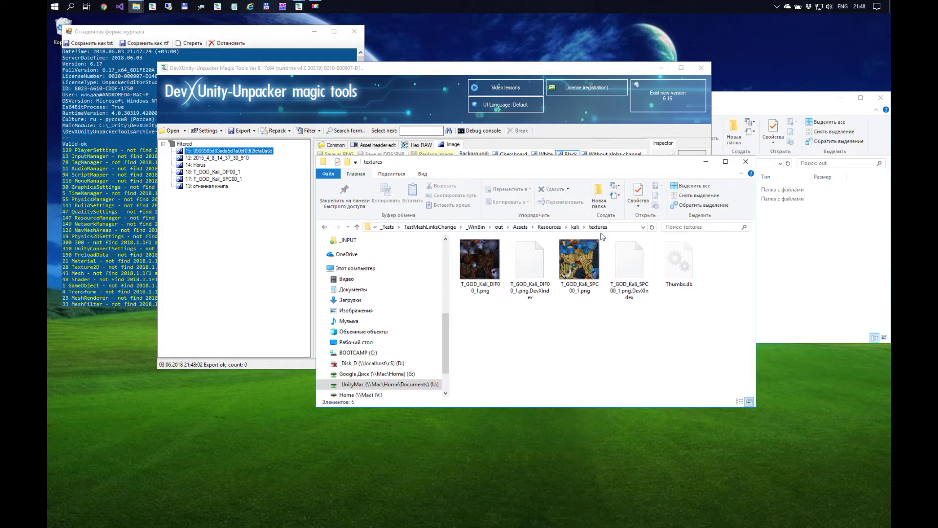
# - Browse back up to the out folder and view the exported images in Texture2D as large thumbnails
pyautogui.click(539, 227)
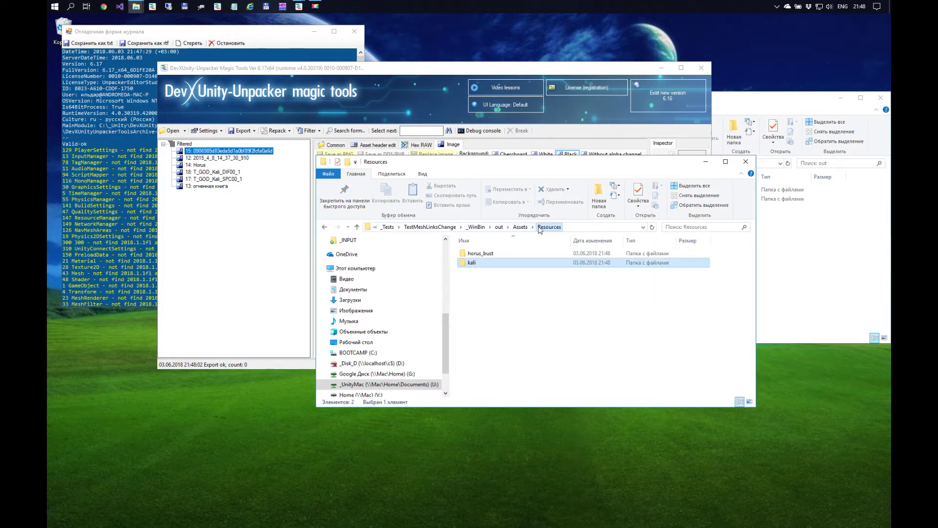
pyautogui.click(520, 227)
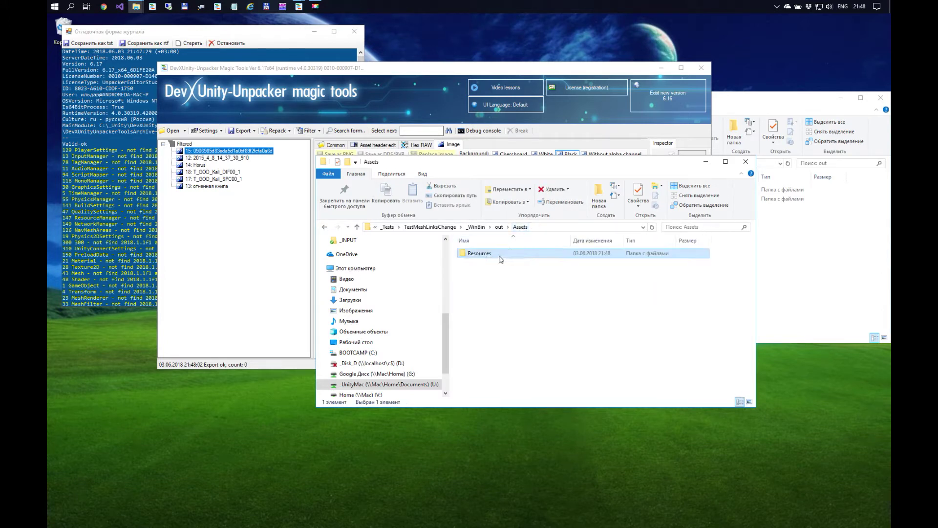
pyautogui.click(499, 227)
pyautogui.click(479, 264)
pyautogui.doubleClick(478, 264)
pyautogui.click(750, 401)
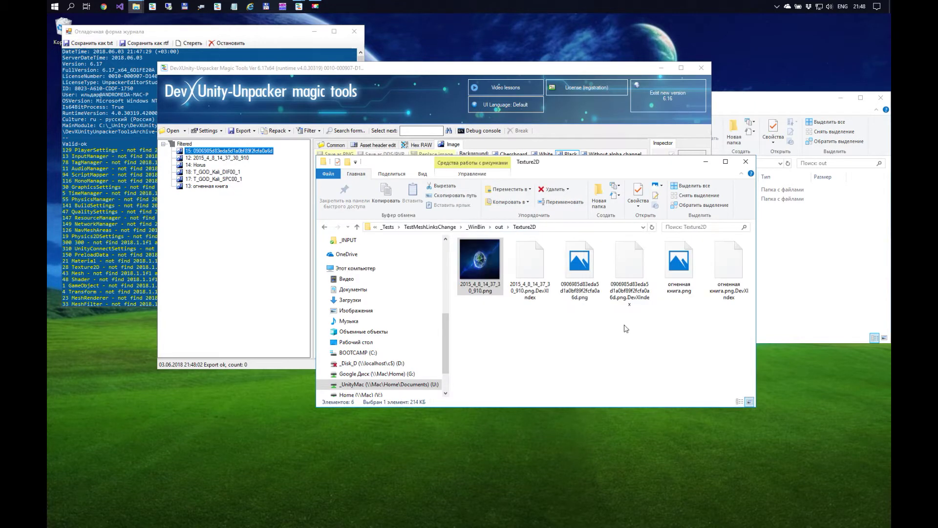
pyautogui.click(669, 270)
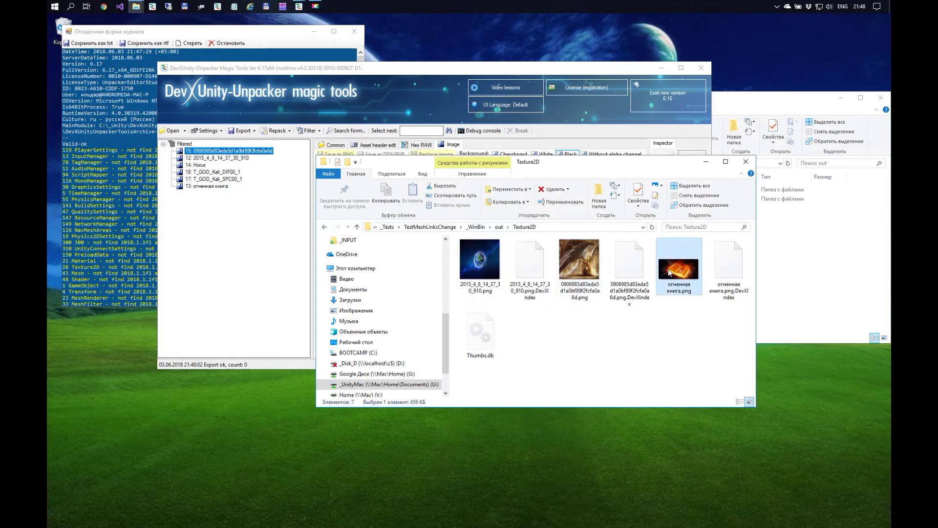
# - Open 2015_4_8_14_37_30_910.png from the Texture2D folder for editing in Paint
pyautogui.rightClick(484, 237)
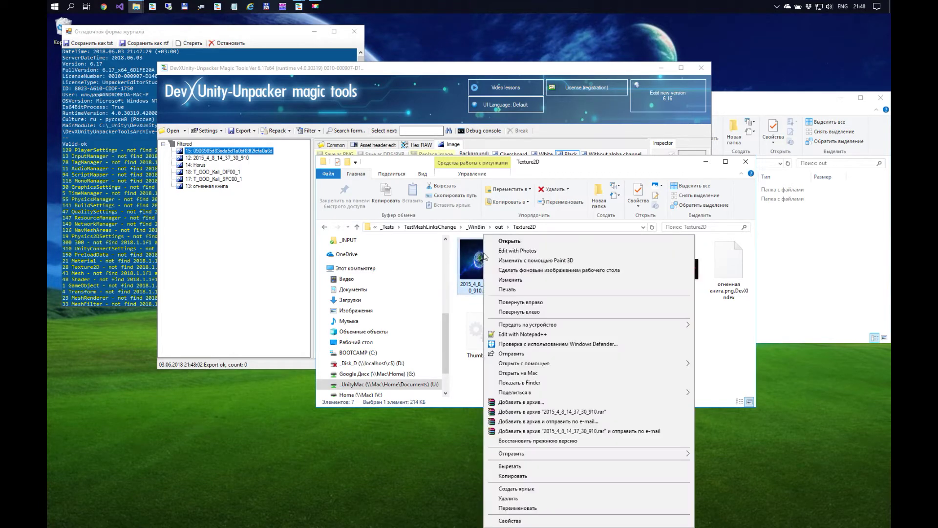
pyautogui.click(524, 282)
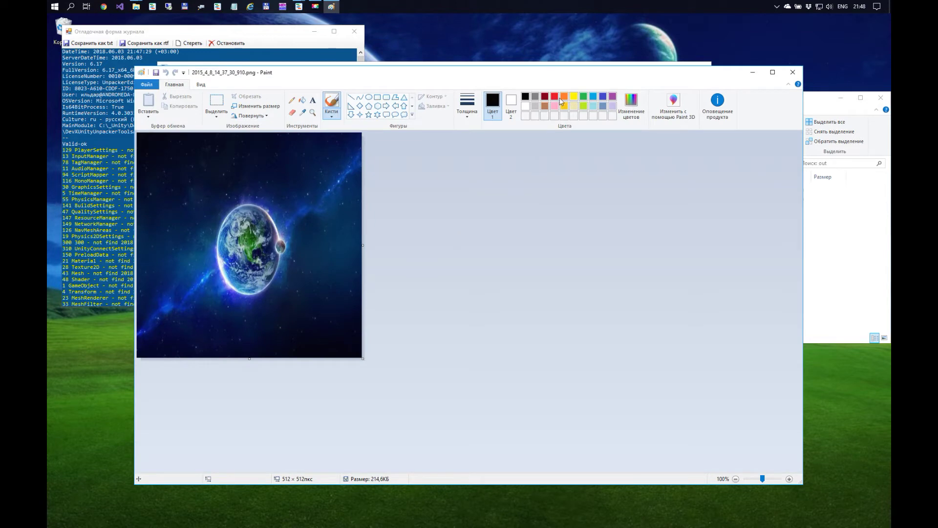
pyautogui.scroll(-1, 555, 101)
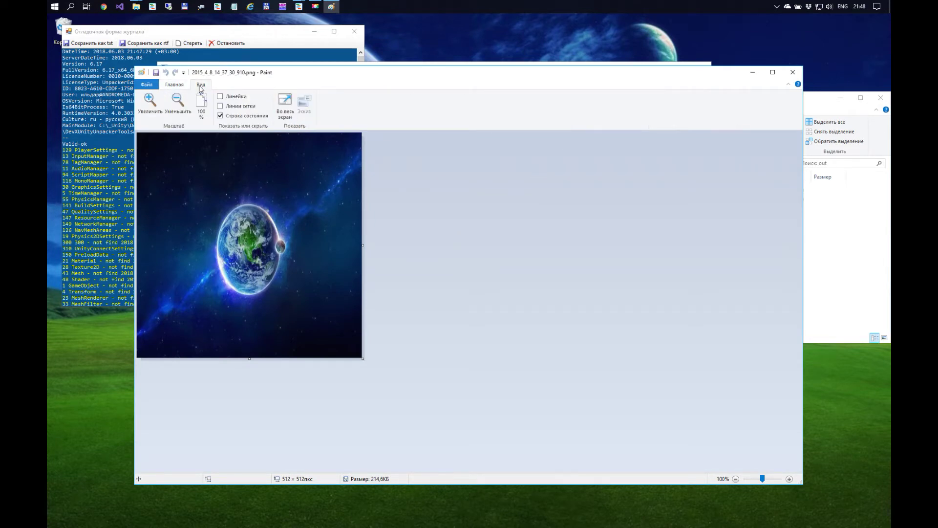
pyautogui.click(184, 87)
# - Draw two nested red rectangle outlines around the planet, about 381 × 367 px and 283 × 253 px
pyautogui.click(554, 97)
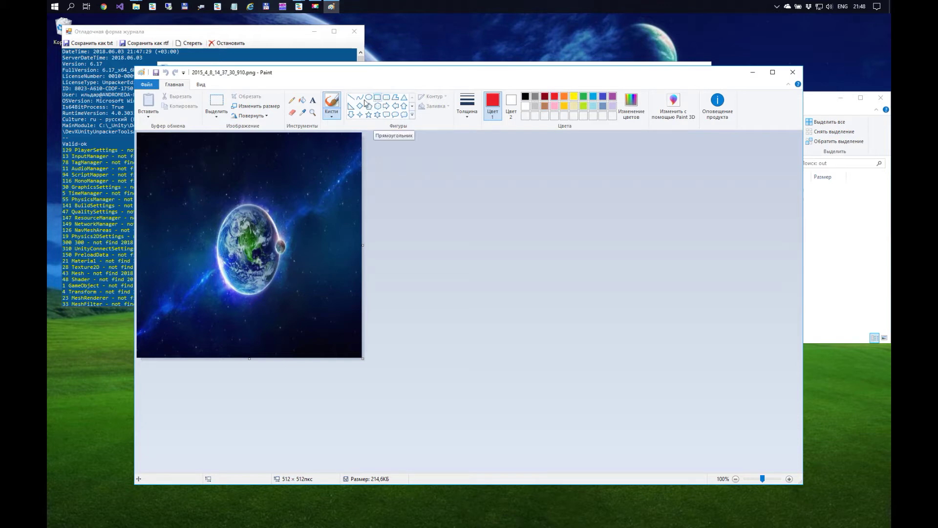
pyautogui.click(377, 99)
pyautogui.moveTo(179, 173); pyautogui.dragTo(346, 334)
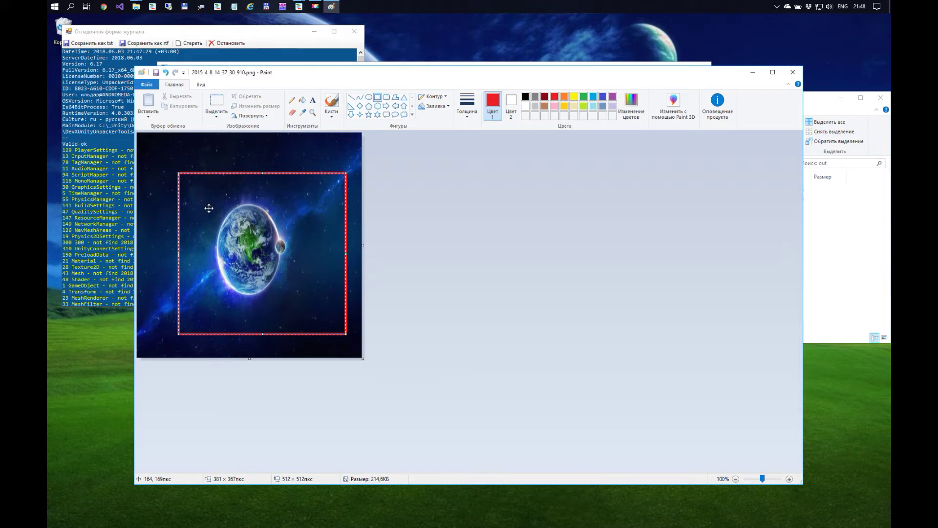
pyautogui.click(202, 151)
pyautogui.moveTo(195, 204); pyautogui.dragTo(320, 314)
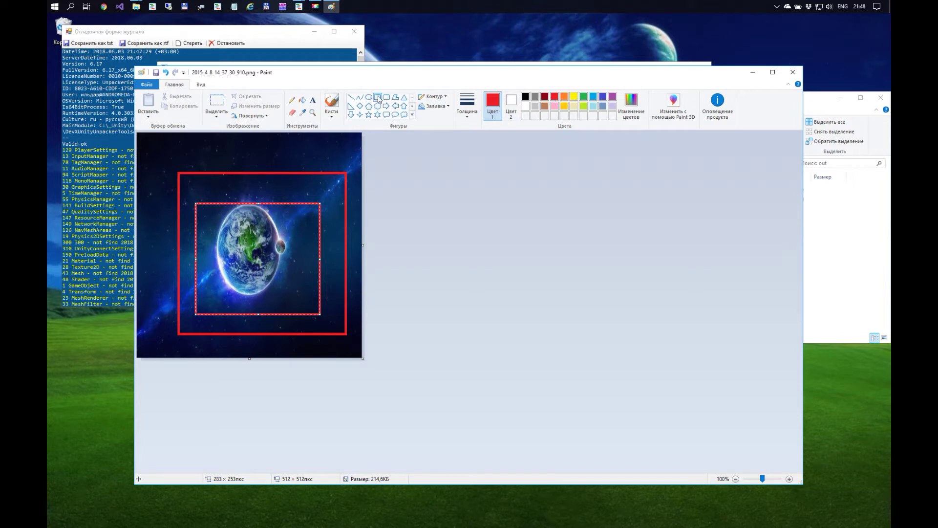
# - Draw an ellipse with a solid red fill and red outline over the planet, inside the inner rectangle
pyautogui.click(369, 97)
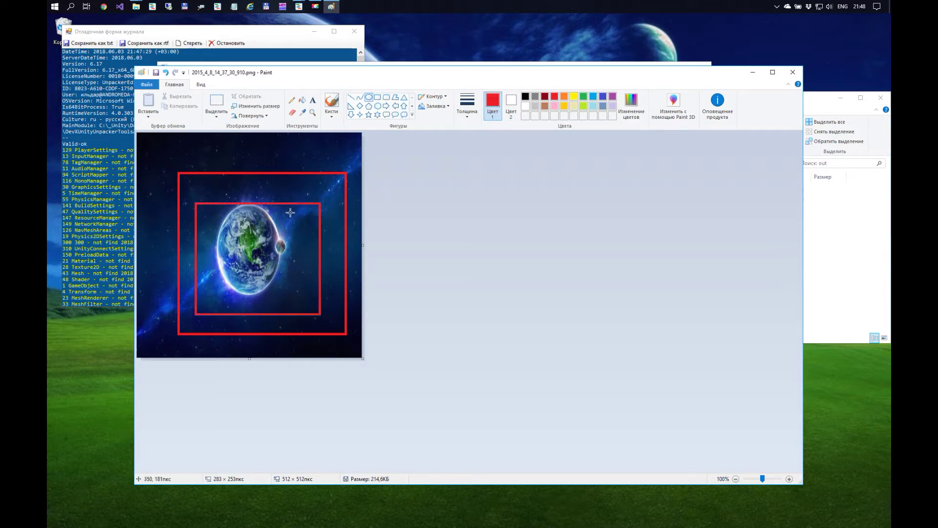
pyautogui.click(435, 108)
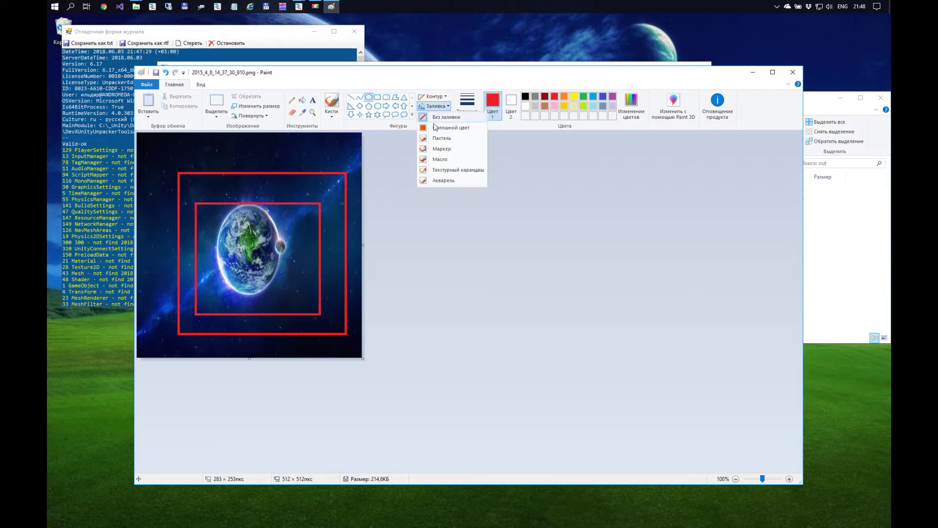
pyautogui.click(435, 129)
pyautogui.click(509, 102)
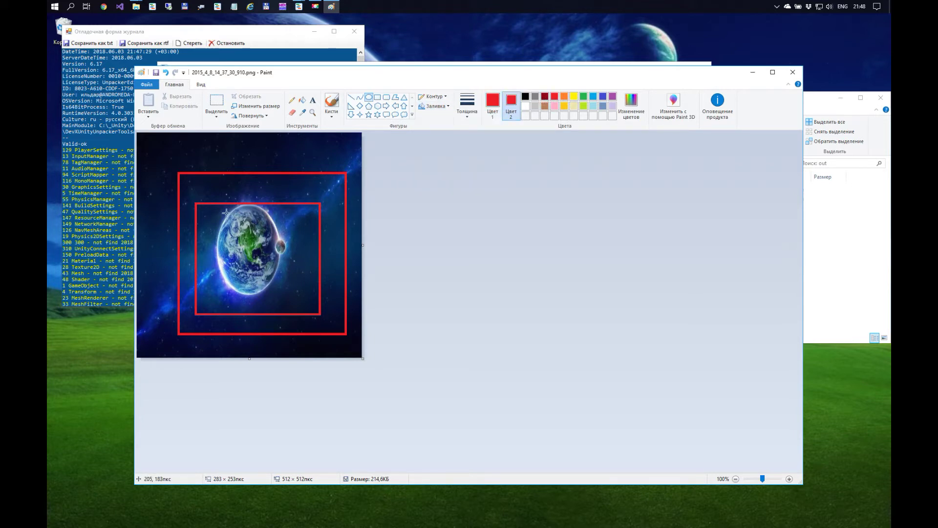
pyautogui.moveTo(223, 211); pyautogui.dragTo(272, 282)
pyautogui.click(406, 282)
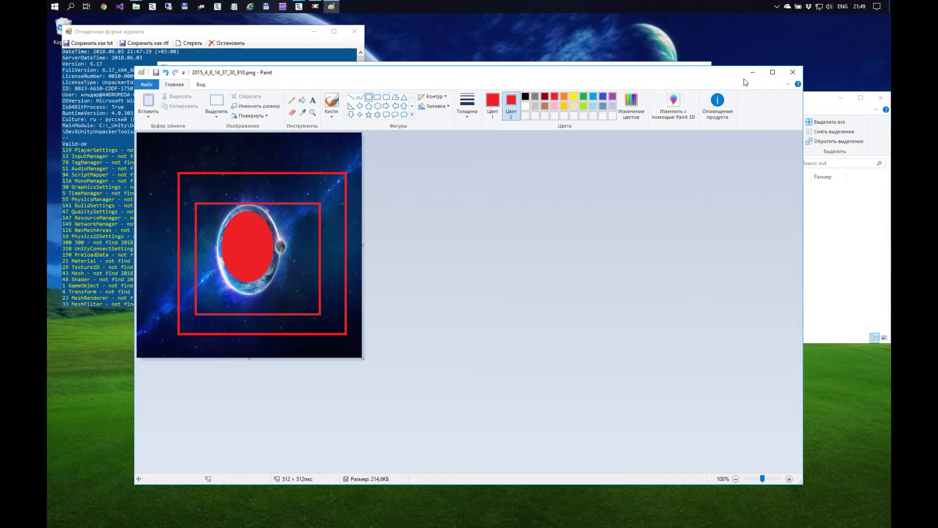
# - Save and close the planet image, and open 0906985d83eda5d1a0bf89f2fcfa0a6d.png from Texture2D for editing in Paint
pyautogui.click(793, 71)
pyautogui.click(440, 285)
pyautogui.click(574, 254)
pyautogui.rightClick(573, 236)
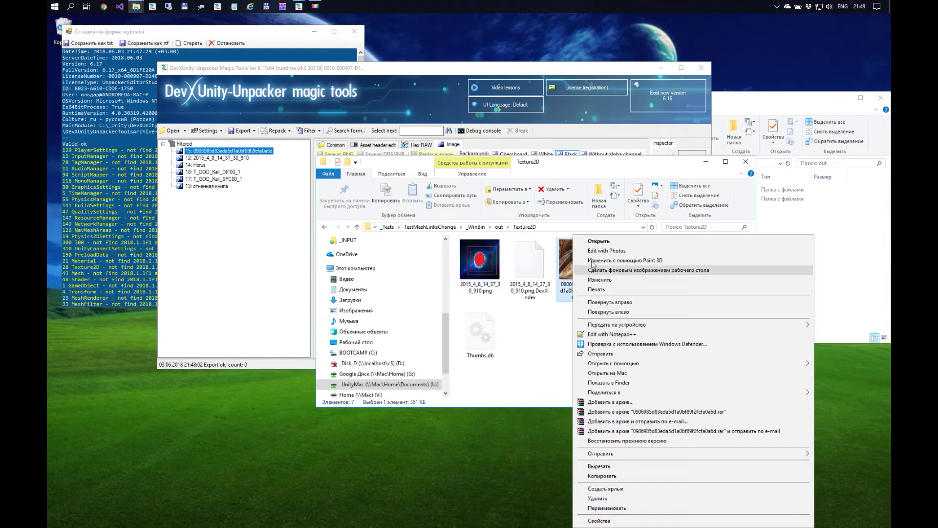
pyautogui.click(596, 280)
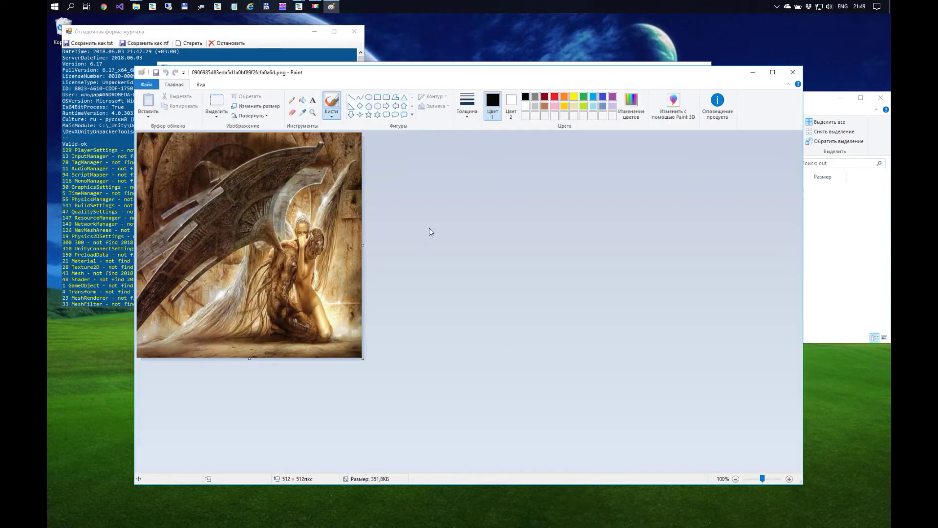
# - Draw three nested green diamond outlines over the winged figure, the outermost nearly filling the image and the innermost about 85 × 67 px
pyautogui.click(360, 106)
pyautogui.click(587, 98)
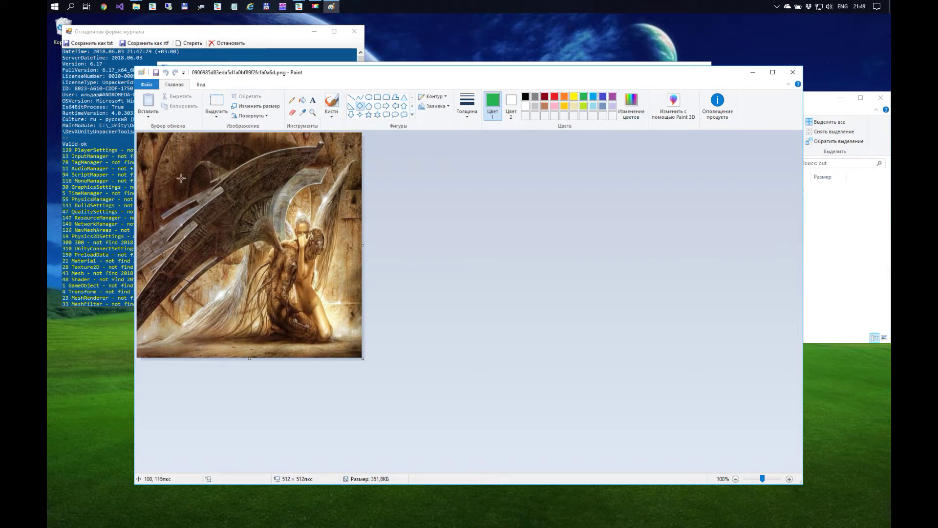
pyautogui.moveTo(156, 151); pyautogui.dragTo(357, 353)
pyautogui.click(400, 342)
pyautogui.moveTo(205, 212); pyautogui.dragTo(315, 295)
pyautogui.moveTo(249, 241); pyautogui.dragTo(287, 268)
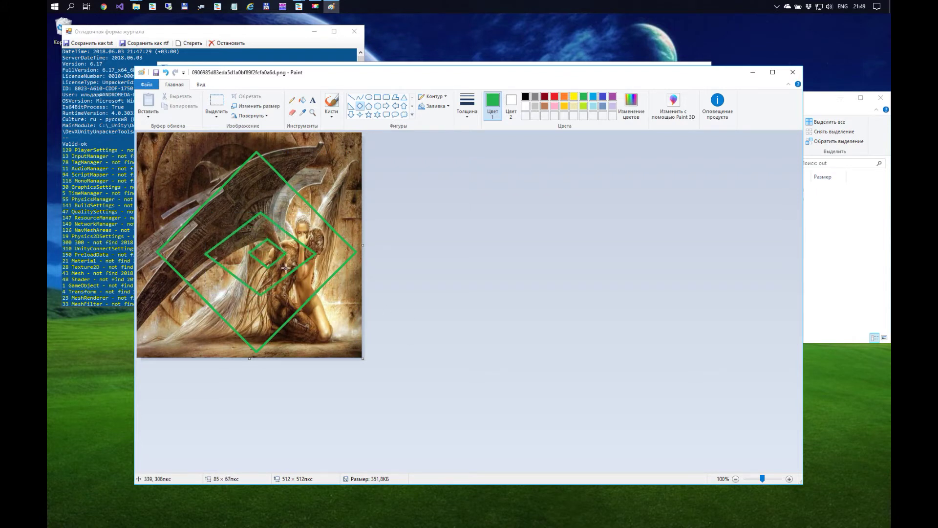
pyautogui.click(408, 290)
# - Save and close the image with the diamonds, and open огненная книга.png from Texture2D for editing in Paint
pyautogui.click(793, 72)
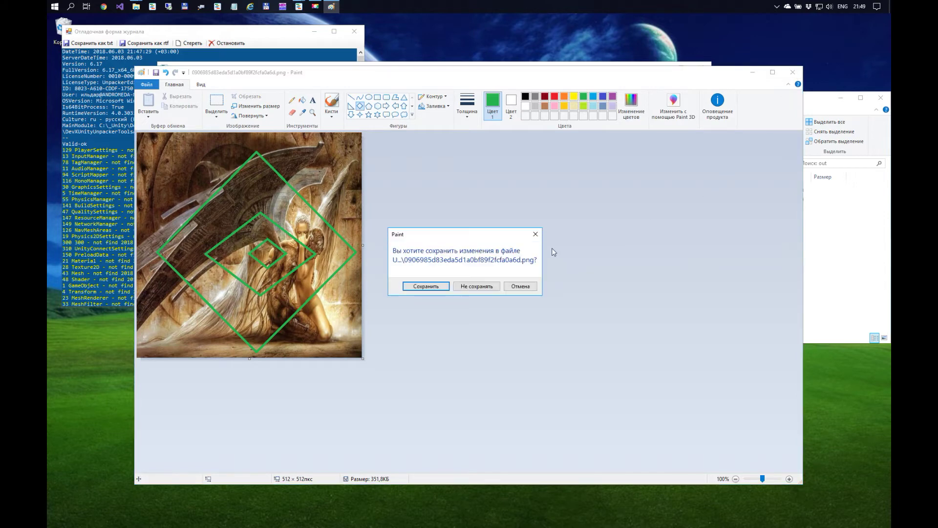
pyautogui.click(477, 287)
pyautogui.rightClick(686, 278)
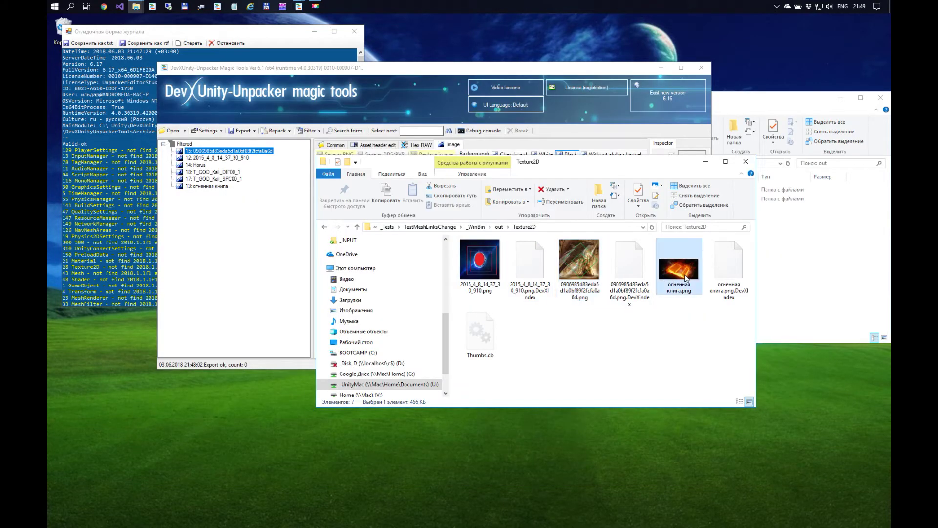
pyautogui.click(712, 280)
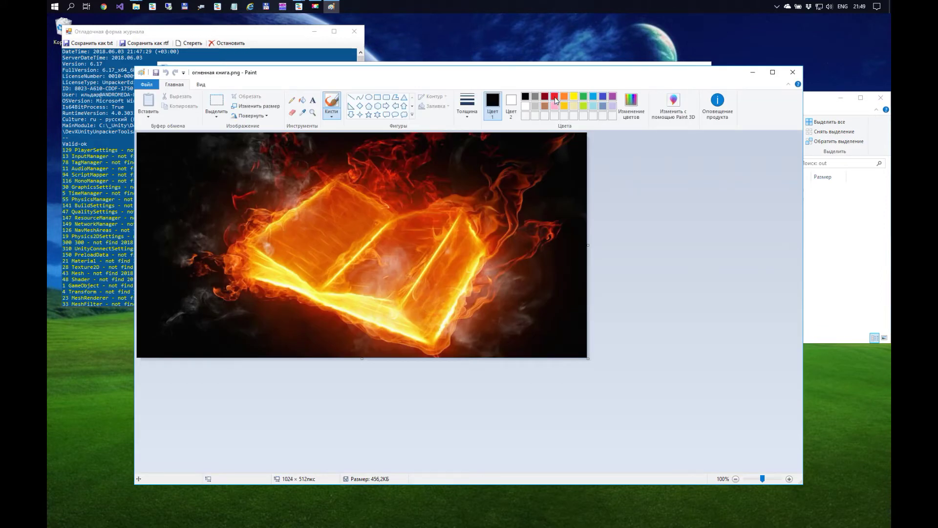
# - Draw two solid green pentagons on the burning book's pages, the second about 93 × 74 px
pyautogui.click(583, 96)
pyautogui.click(368, 107)
pyautogui.click(434, 106)
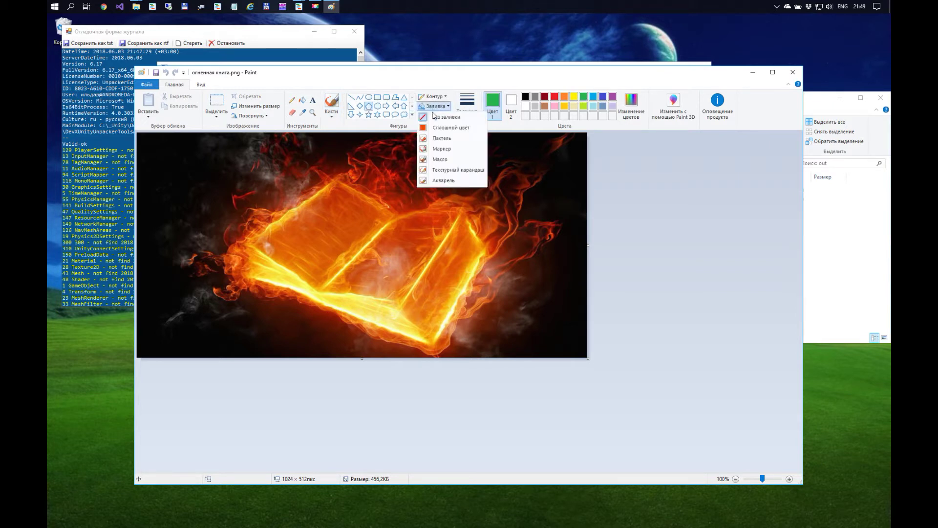
pyautogui.click(434, 128)
pyautogui.click(511, 105)
pyautogui.click(584, 96)
pyautogui.moveTo(312, 214)
pyautogui.mouseDown()
pyautogui.moveTo(352, 248)
pyautogui.moveTo(389, 249)
pyautogui.moveTo(423, 274)
pyautogui.mouseUp()
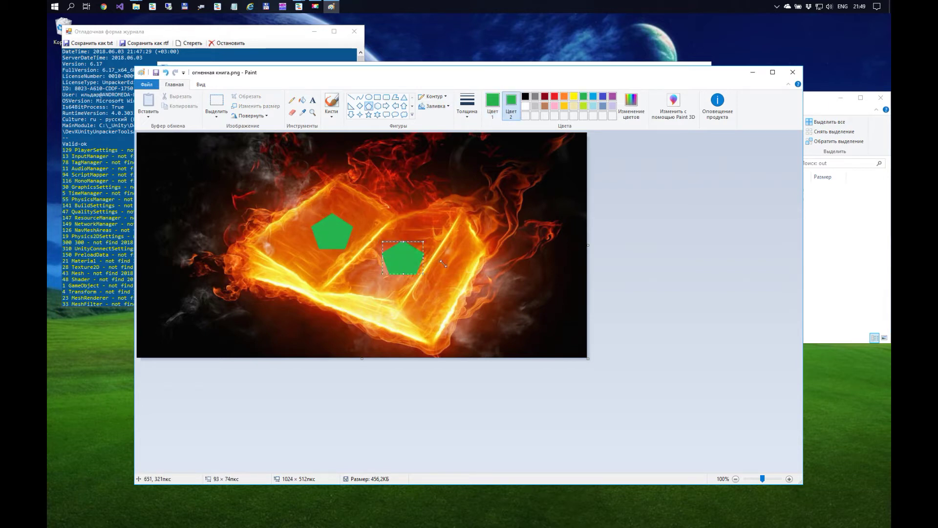
# - Add a green-outlined pentagon with an indigo fill, about 118 × 118 px, above the green pentagons, and save and close the image
pyautogui.click(630, 147)
pyautogui.moveTo(379, 170); pyautogui.dragTo(431, 219)
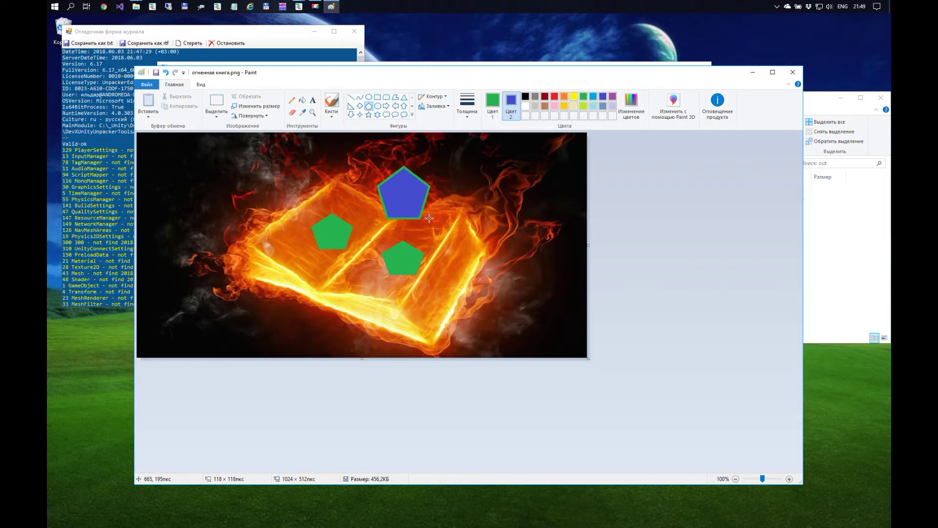
pyautogui.click(792, 72)
pyautogui.press('Return')
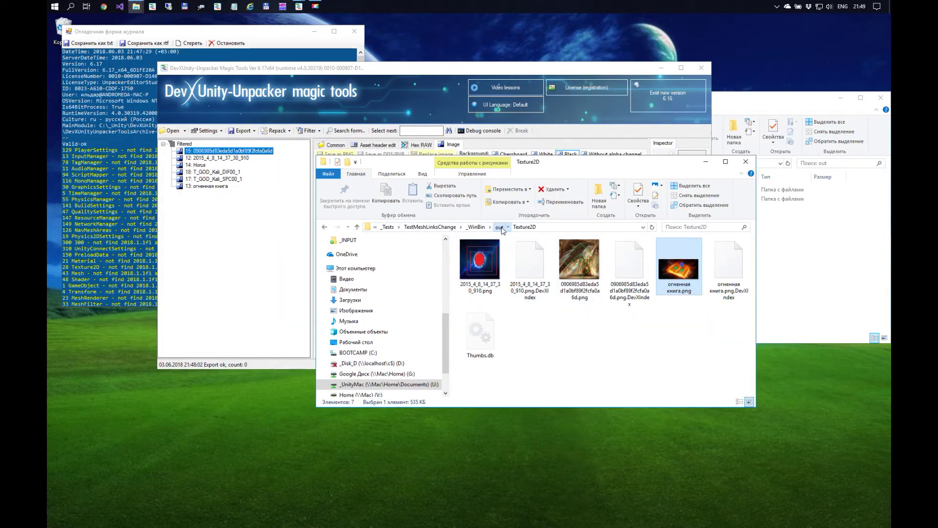
# - Browse from the out folder to Assets\Resources\horus_bust and open Horus.png for editing in Paint
pyautogui.click(499, 226)
pyautogui.click(485, 253)
pyautogui.doubleClick(485, 253)
pyautogui.doubleClick(485, 253)
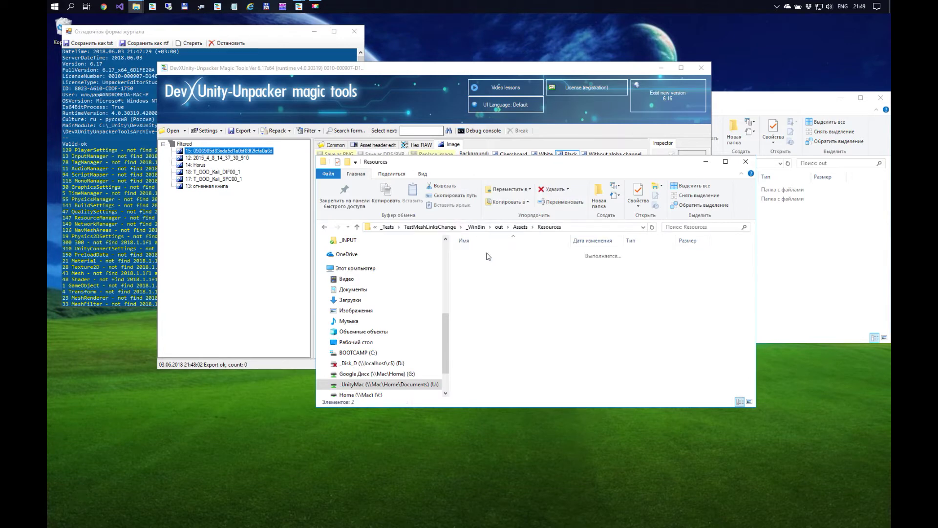
pyautogui.doubleClick(486, 253)
pyautogui.rightClick(478, 256)
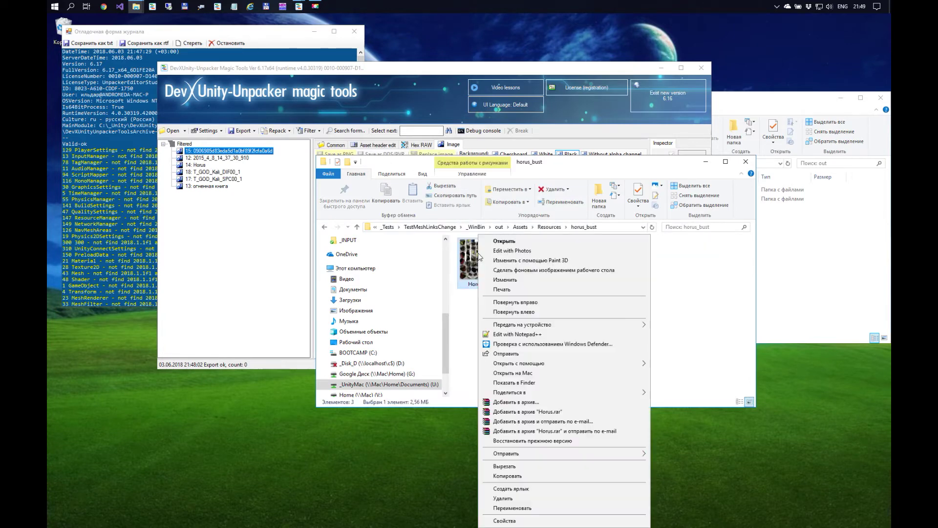
pyautogui.click(508, 280)
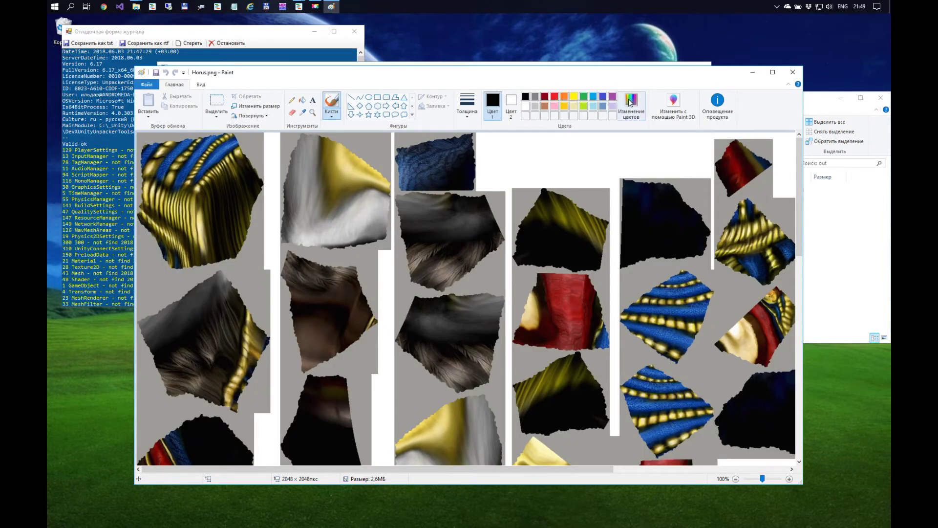
# - Scribble red brush loops over five of the upper texture fragments in Horus.png
pyautogui.click(555, 97)
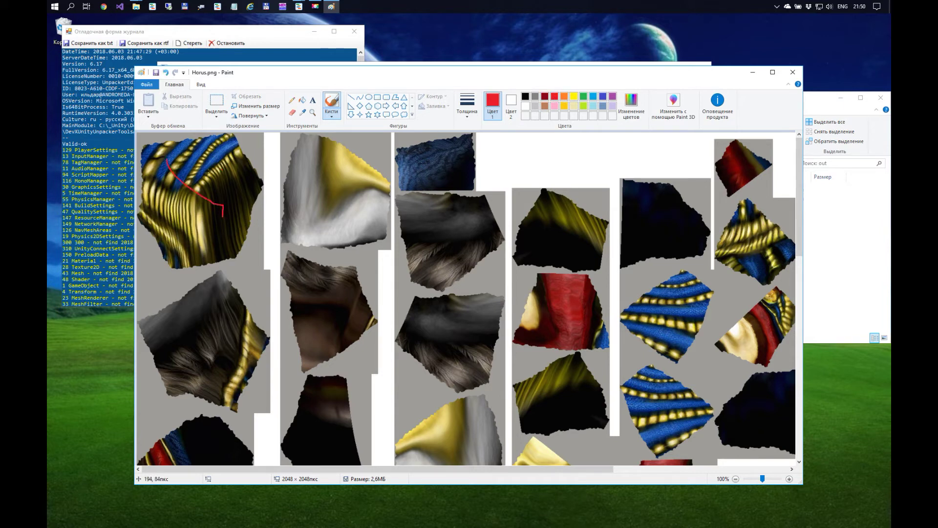
pyautogui.moveTo(160, 182); pyautogui.dragTo(225, 144)
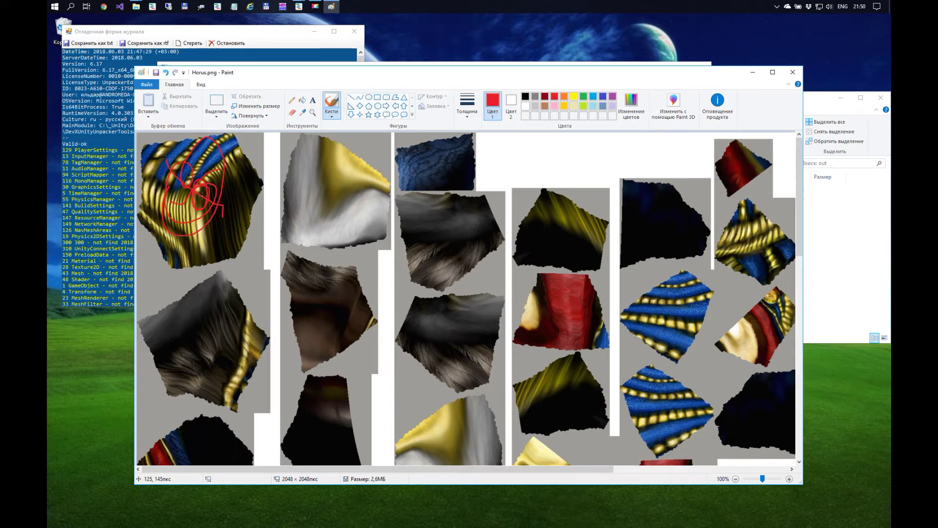
pyautogui.moveTo(312, 222)
pyautogui.mouseDown()
pyautogui.moveTo(300, 195)
pyautogui.moveTo(323, 182)
pyautogui.mouseUp()
pyautogui.moveTo(187, 324)
pyautogui.mouseDown()
pyautogui.moveTo(252, 318)
pyautogui.moveTo(175, 342)
pyautogui.moveTo(215, 337)
pyautogui.mouseUp()
pyautogui.moveTo(331, 320)
pyautogui.mouseDown()
pyautogui.moveTo(315, 308)
pyautogui.moveTo(325, 303)
pyautogui.mouseUp()
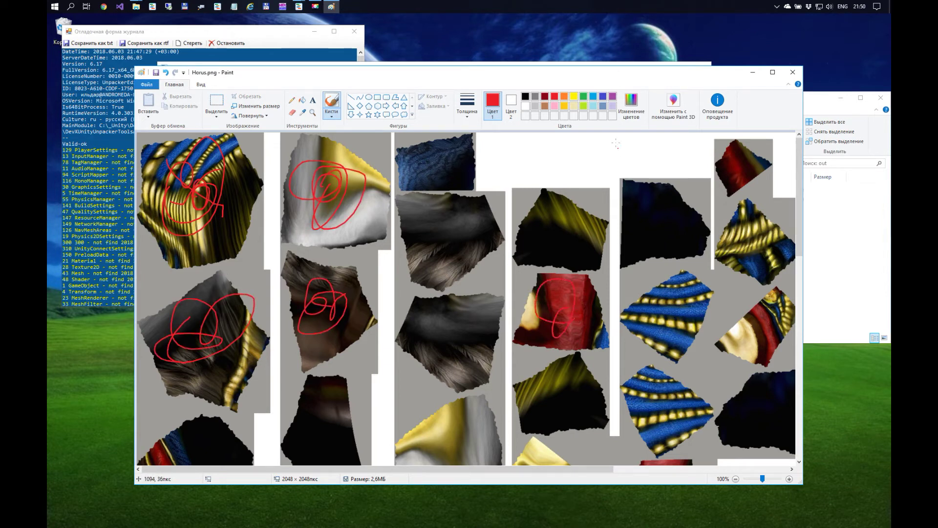
# - Scribble green brush loops over more of the Horus.png texture fragments, and save and close the image
pyautogui.click(583, 96)
pyautogui.moveTo(433, 228); pyautogui.dragTo(477, 239)
pyautogui.moveTo(450, 321); pyautogui.dragTo(419, 319)
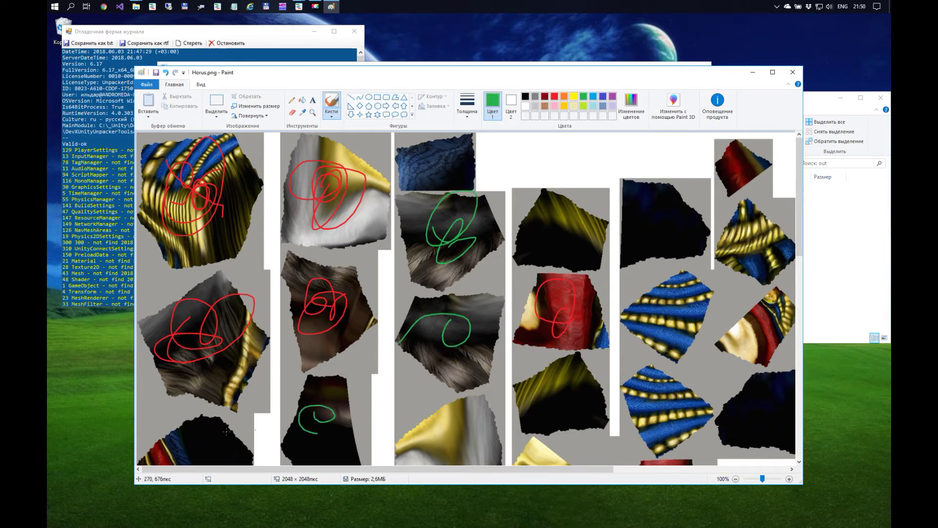
pyautogui.moveTo(654, 222); pyautogui.dragTo(648, 241)
pyautogui.moveTo(678, 303); pyautogui.dragTo(674, 266)
pyautogui.moveTo(645, 391)
pyautogui.mouseDown()
pyautogui.moveTo(669, 416)
pyautogui.moveTo(642, 410)
pyautogui.mouseUp()
pyautogui.moveTo(756, 405); pyautogui.dragTo(781, 367)
pyautogui.click(800, 76)
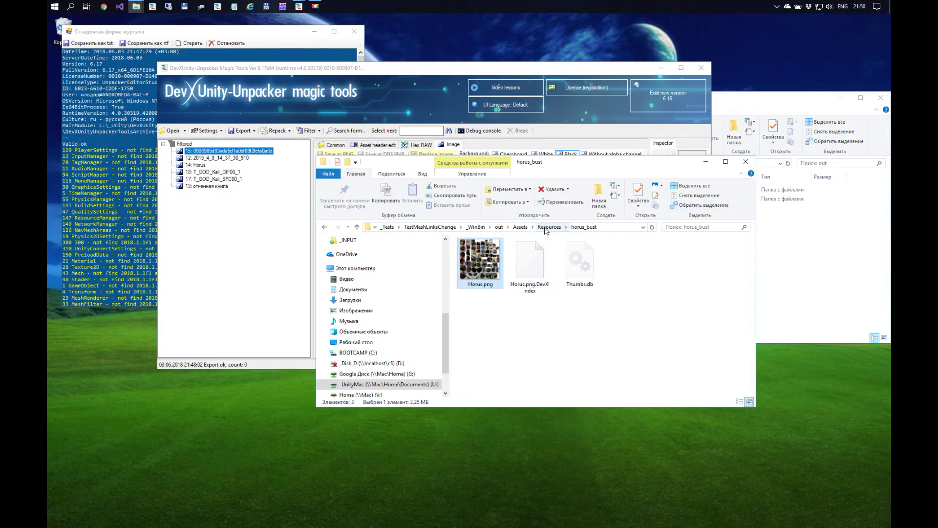
# - Browse to the kali\textures folder under Resources and open T_GOD_Kali_SPC00_1.png for editing in Paint
pyautogui.click(549, 228)
pyautogui.doubleClick(496, 263)
pyautogui.doubleClick(487, 254)
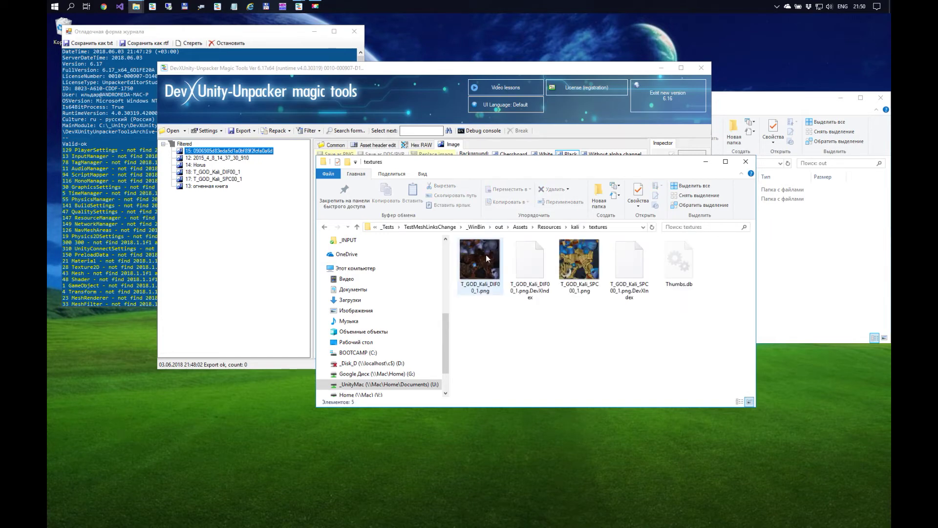
pyautogui.rightClick(569, 255)
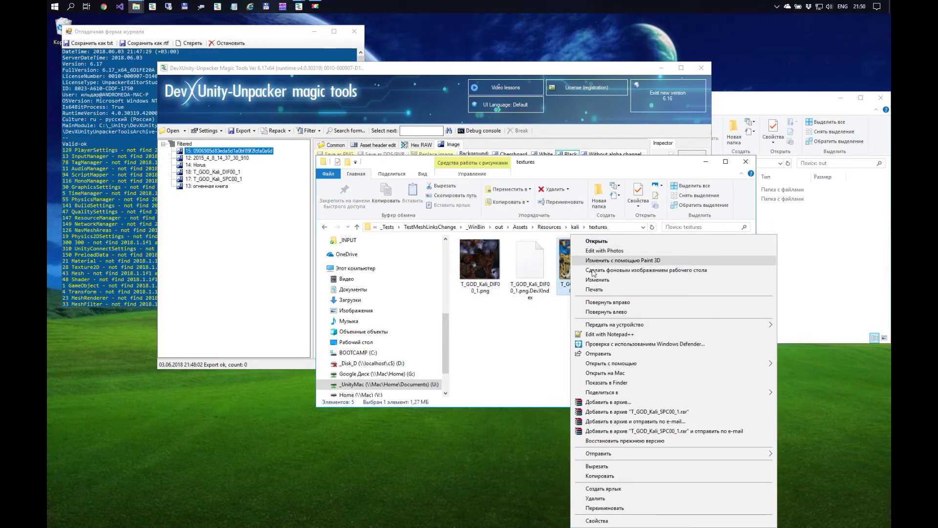
pyautogui.click(597, 280)
# - Scribble a black brush loop and large red loops across the Kali texture, and save and close the image
pyautogui.moveTo(345, 254)
pyautogui.mouseDown()
pyautogui.moveTo(338, 338)
pyautogui.moveTo(225, 248)
pyautogui.mouseUp()
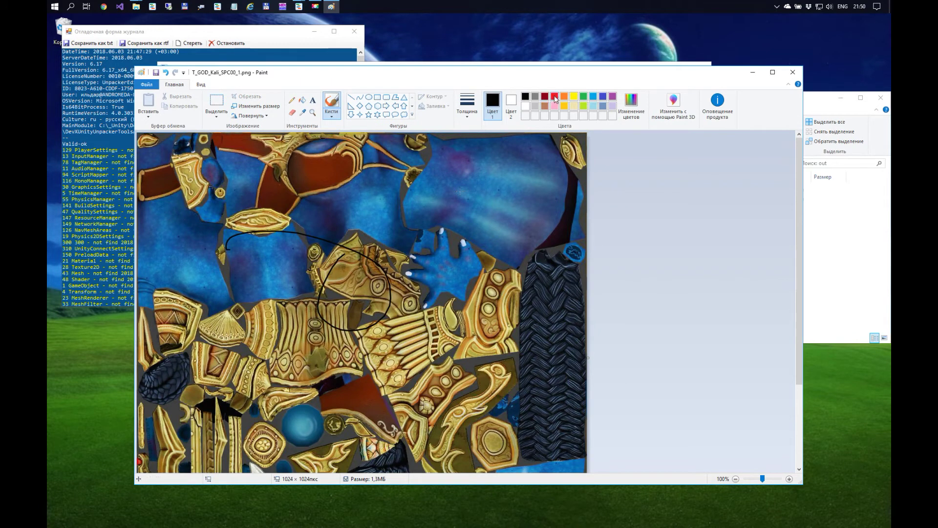
pyautogui.moveTo(319, 303)
pyautogui.mouseDown()
pyautogui.moveTo(259, 337)
pyautogui.moveTo(468, 342)
pyautogui.moveTo(362, 391)
pyautogui.moveTo(298, 242)
pyautogui.mouseUp()
pyautogui.moveTo(324, 178)
pyautogui.mouseDown()
pyautogui.moveTo(341, 235)
pyautogui.moveTo(342, 205)
pyautogui.moveTo(351, 377)
pyautogui.mouseUp()
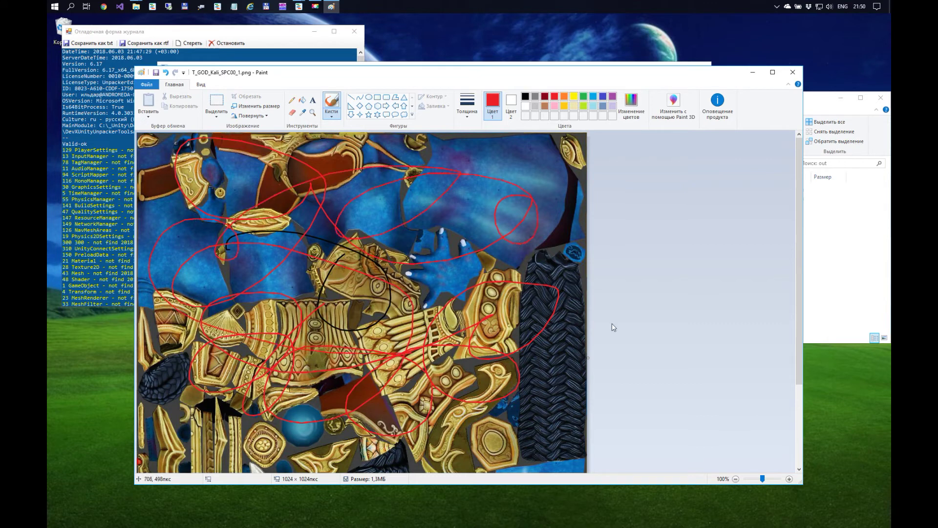
pyautogui.click(793, 72)
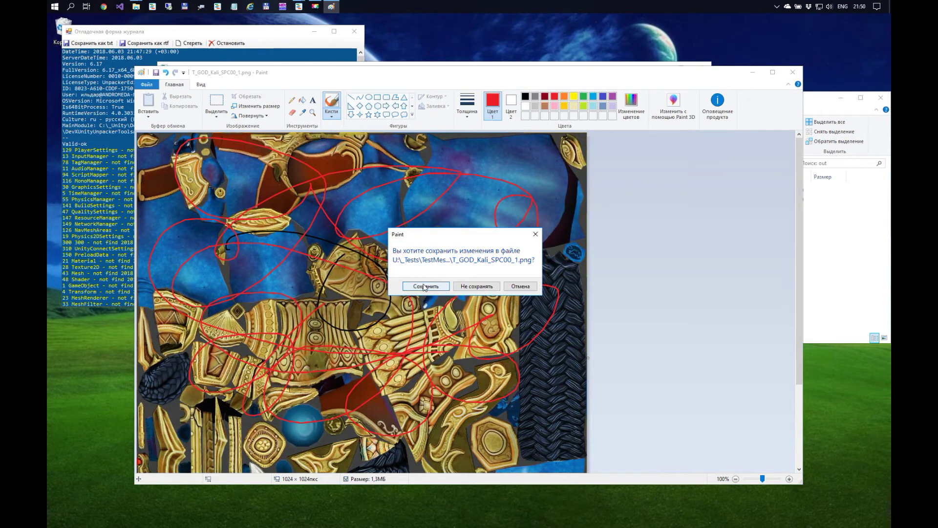
pyautogui.click(426, 283)
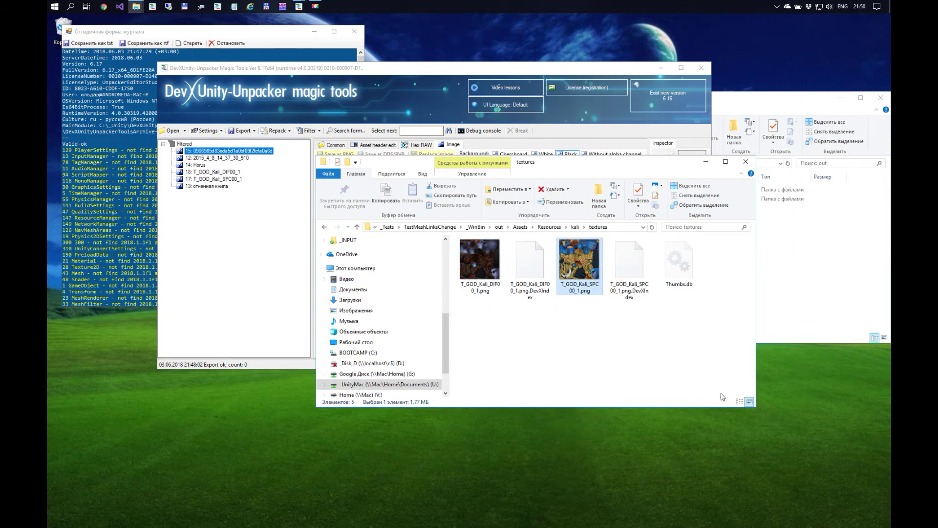
# - List the textures folder in detail and examine the contents of T_GOD_Kali_DIF00_1.png.DevXIndex in Notepad++
pyautogui.click(740, 401)
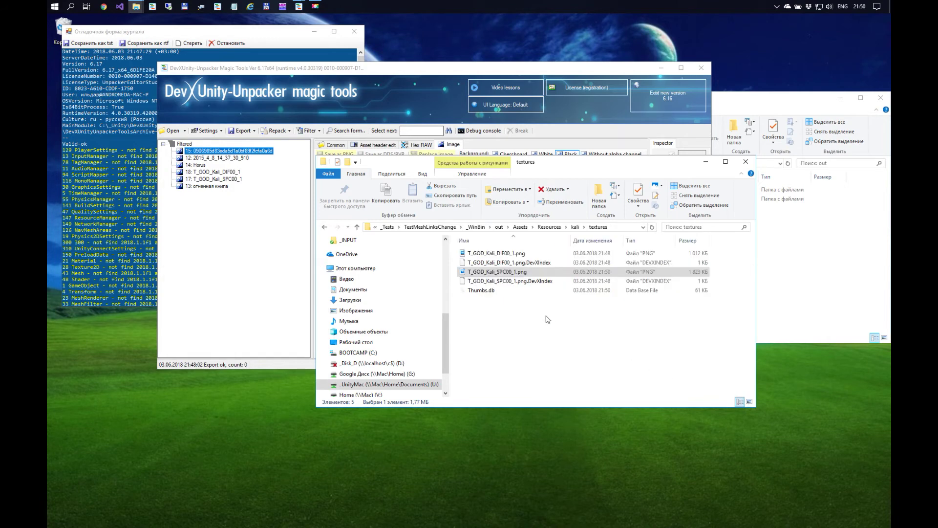
pyautogui.click(535, 264)
pyautogui.rightClick(535, 263)
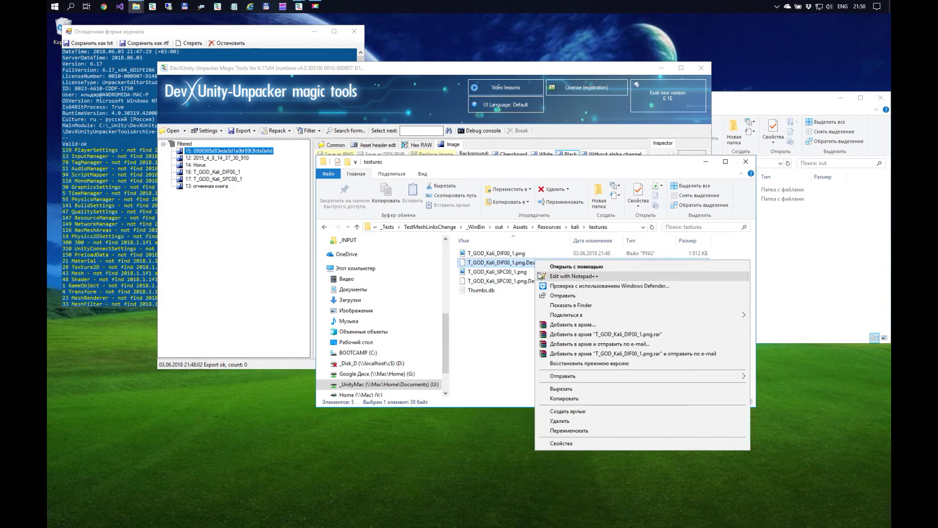
pyautogui.click(543, 276)
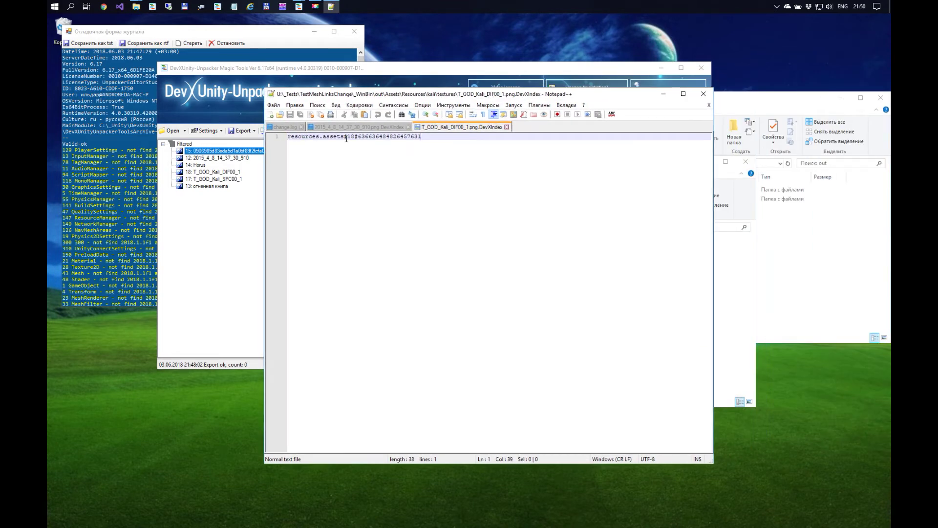
pyautogui.click(703, 94)
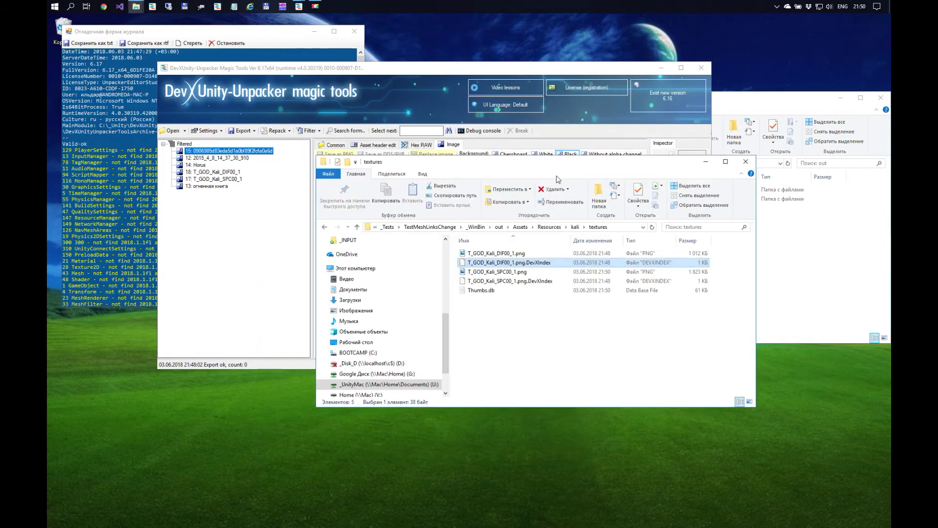
# - Import the edited textures for repack from the out folder in DevXUnity-Unpacker and review the import entries in the debug log
pyautogui.click(499, 227)
pyautogui.click(228, 182)
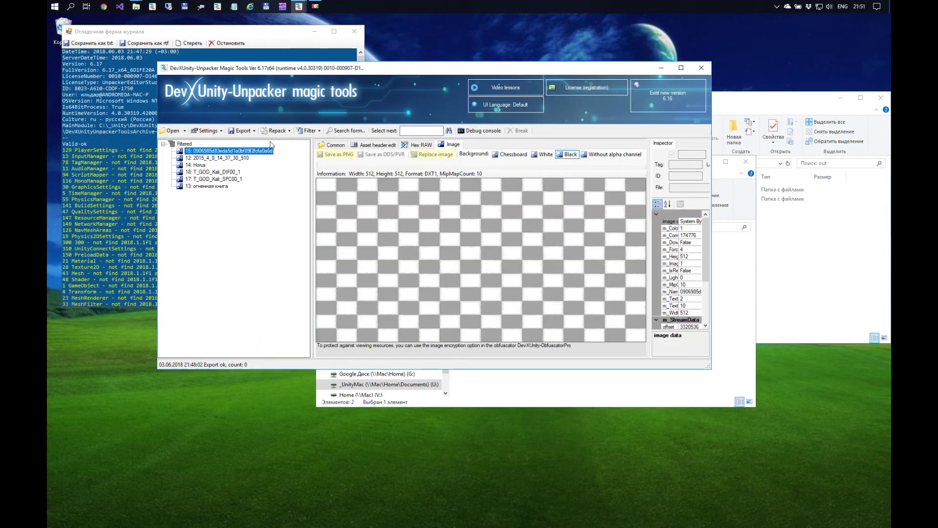
pyautogui.click(281, 131)
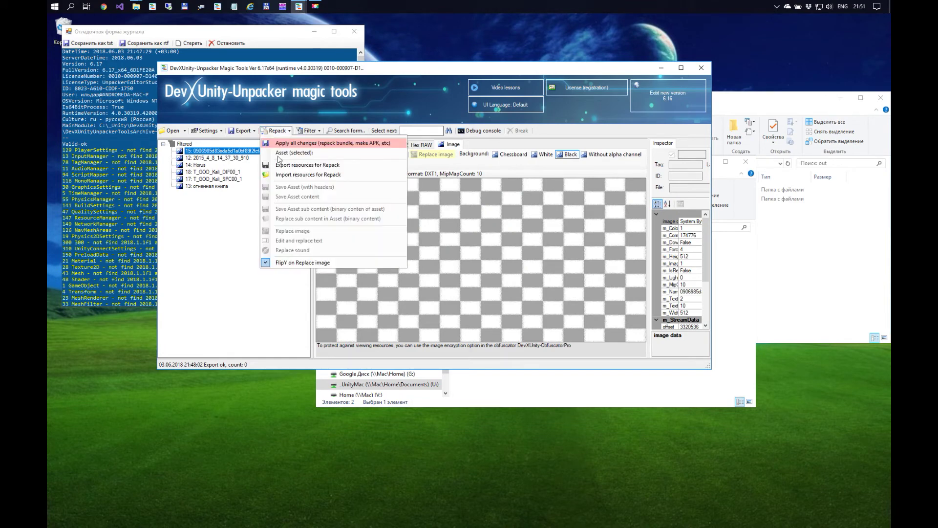
pyautogui.click(309, 175)
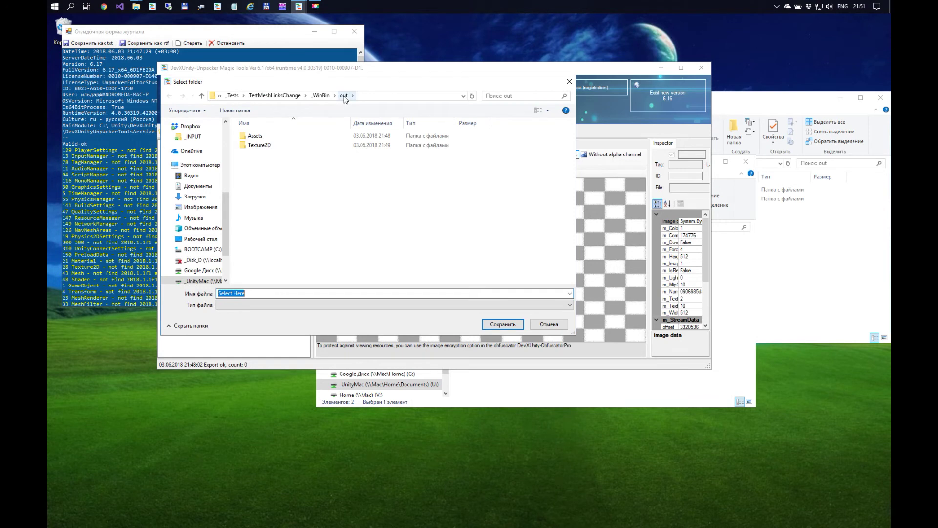
pyautogui.click(503, 324)
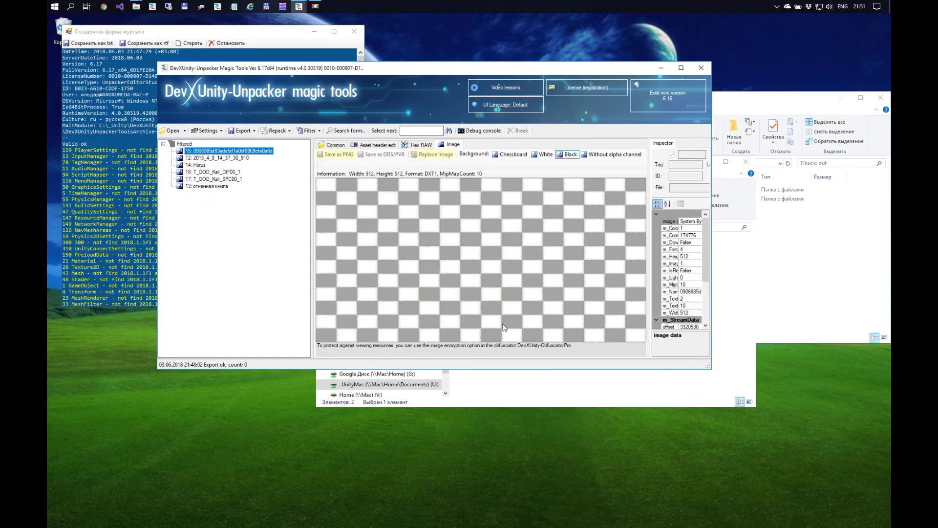
pyautogui.click(111, 211)
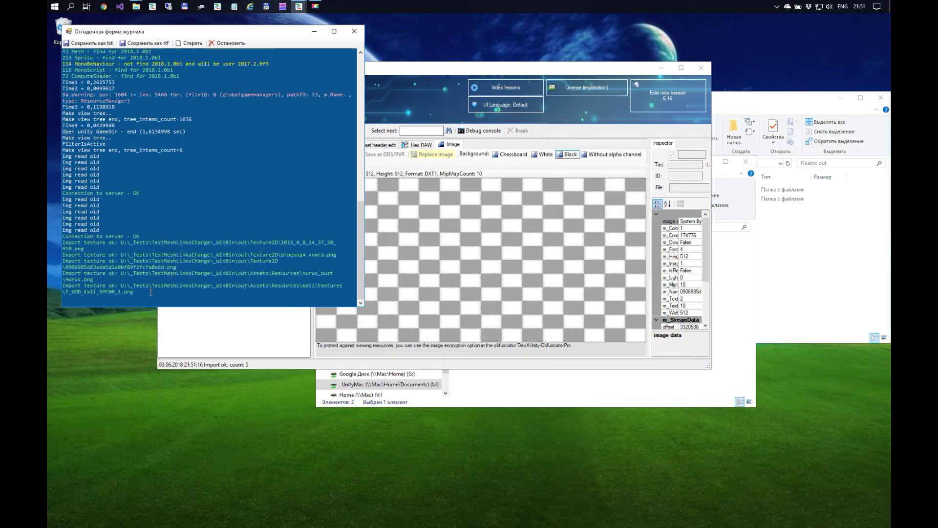
pyautogui.moveTo(153, 290); pyautogui.dragTo(51, 237)
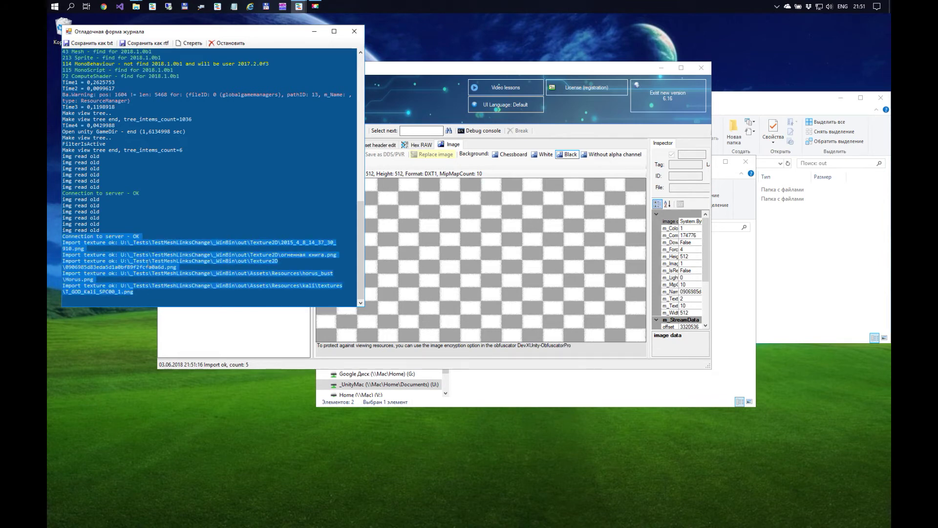
pyautogui.click(195, 259)
# - Apply all changes to repack the game with the imported textures, and dismiss the completion message
pyautogui.click(396, 259)
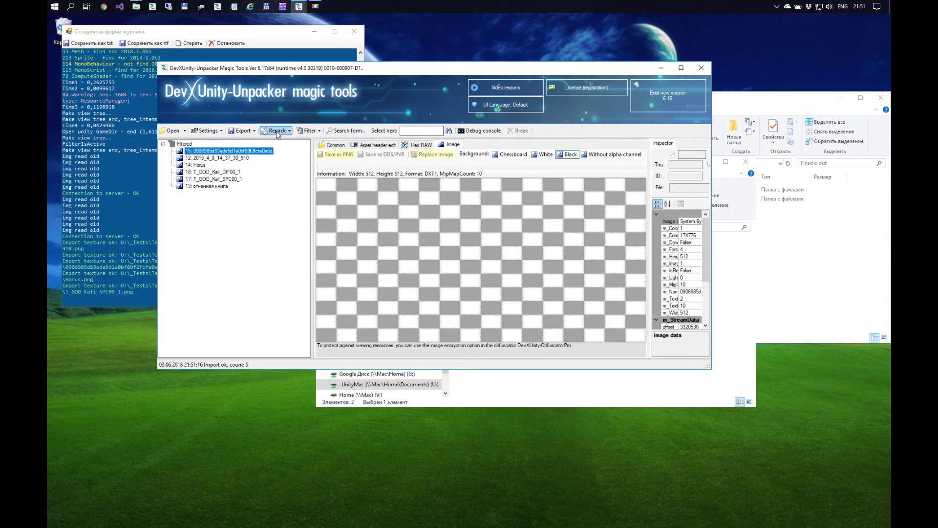
pyautogui.click(276, 133)
pyautogui.click(317, 140)
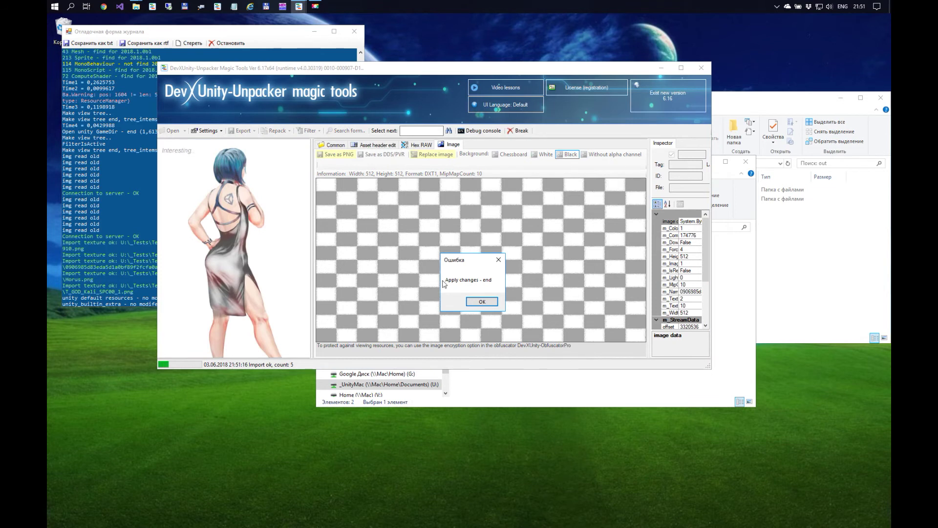
pyautogui.moveTo(473, 264); pyautogui.dragTo(456, 241)
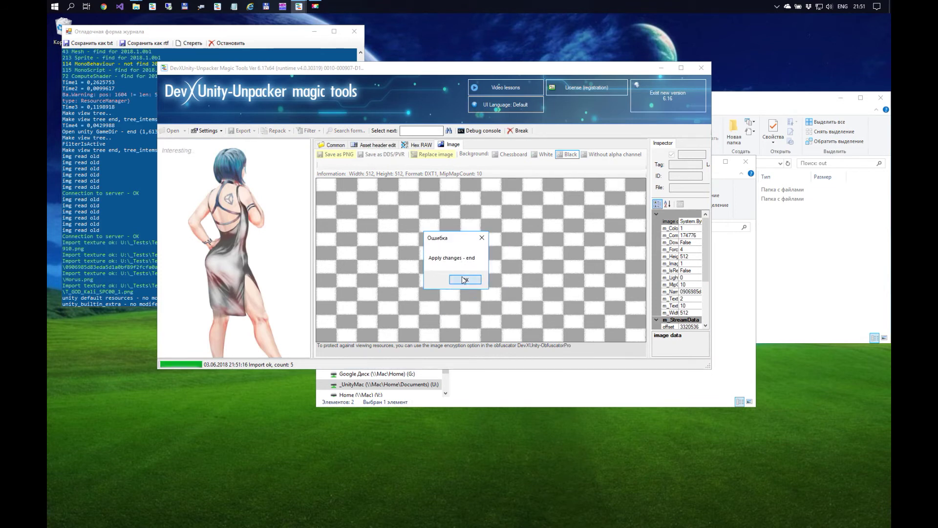
pyautogui.click(464, 280)
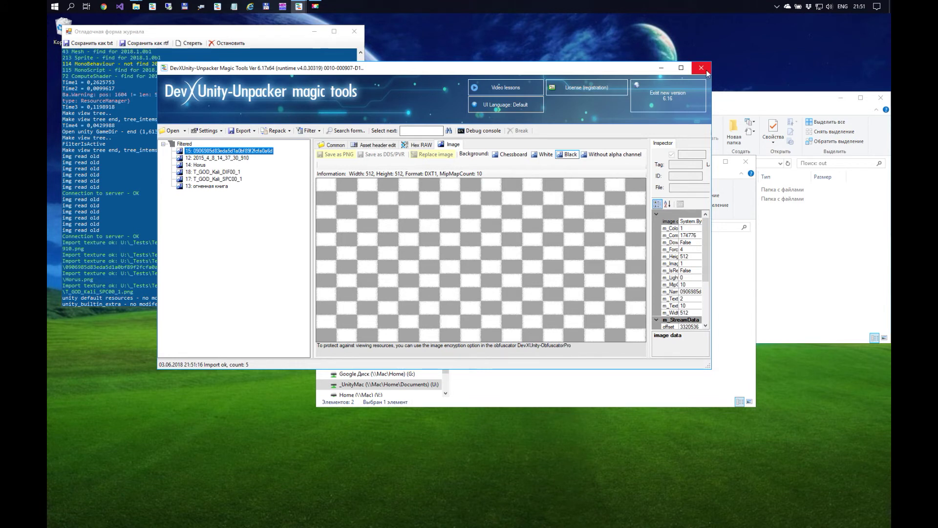
# - Clear the loaded game from the unpacker and close the front out folder window
pyautogui.click(171, 131)
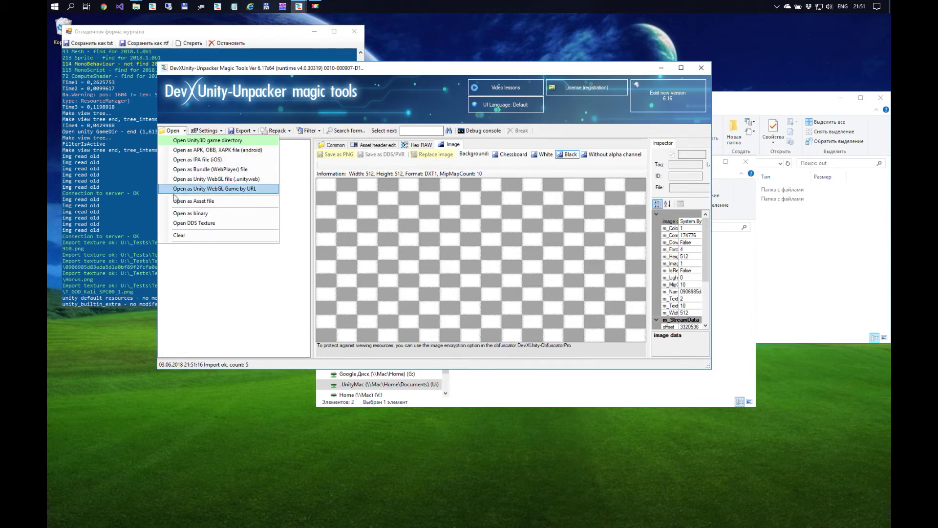
pyautogui.click(179, 234)
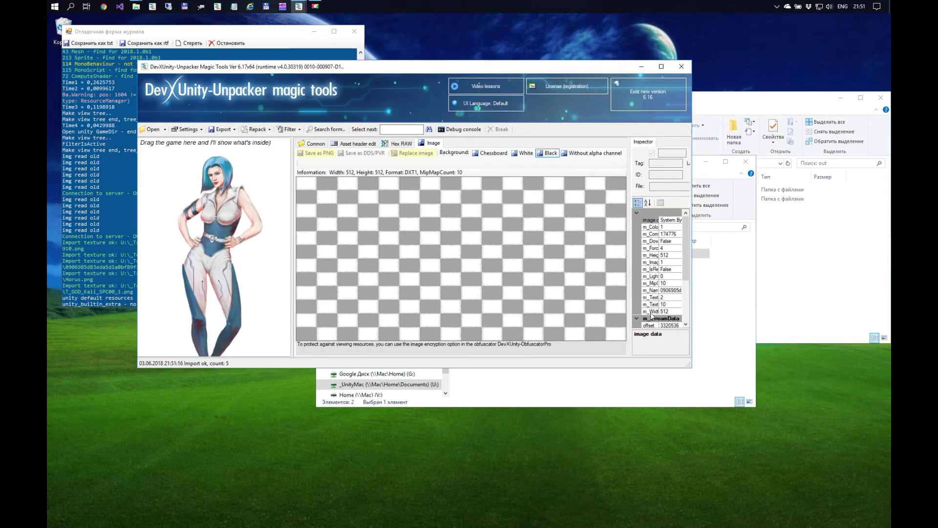
pyautogui.click(720, 302)
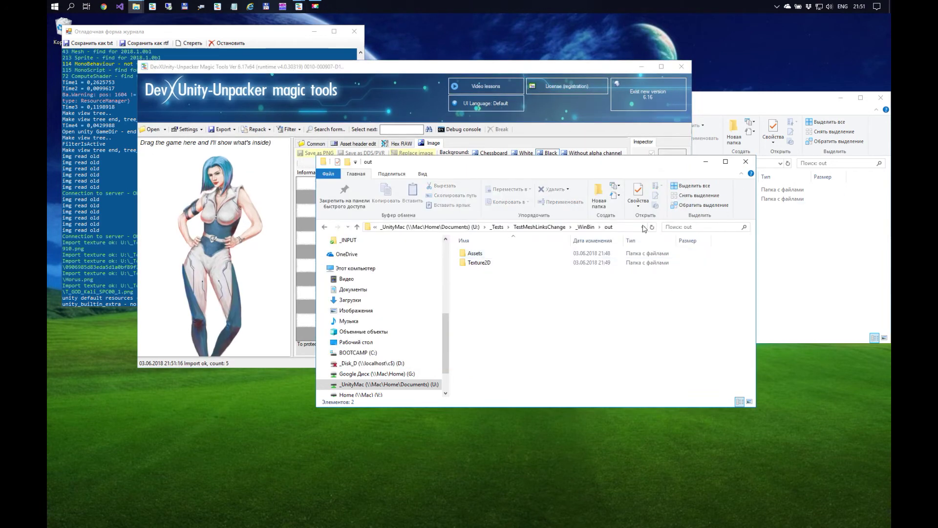
pyautogui.click(746, 161)
# - Load the Test_Data folder from _WinBin\TestAfterImpot into the unpacker with debug windows
pyautogui.click(739, 101)
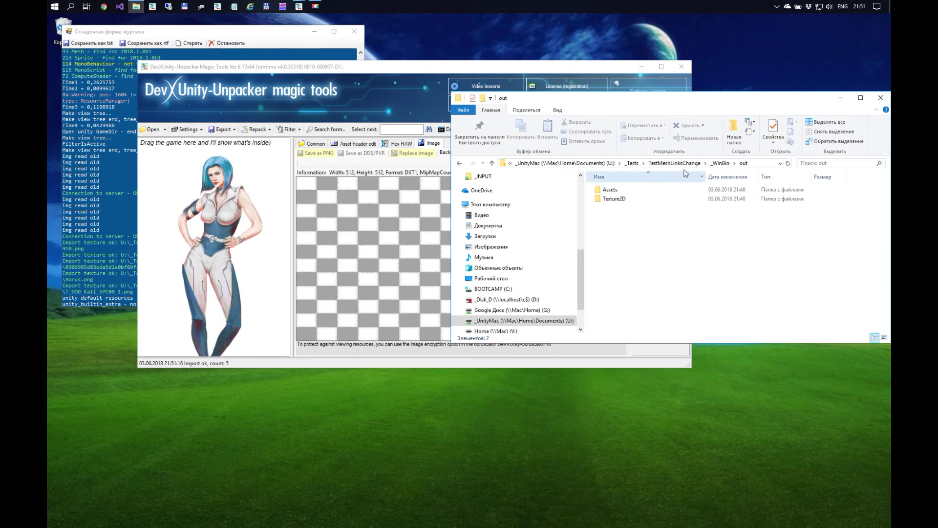
pyautogui.click(721, 163)
pyautogui.click(629, 200)
pyautogui.doubleClick(629, 200)
pyautogui.moveTo(606, 200); pyautogui.dragTo(274, 236)
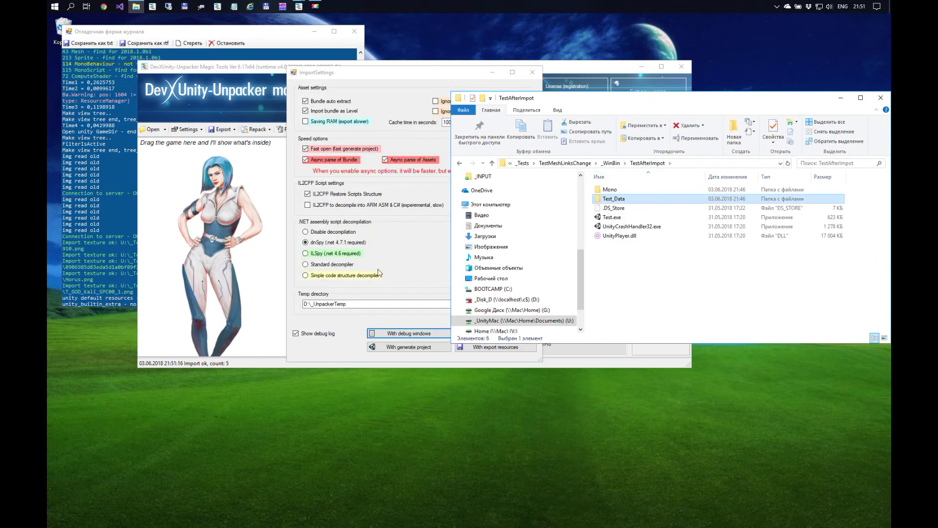
pyautogui.click(408, 330)
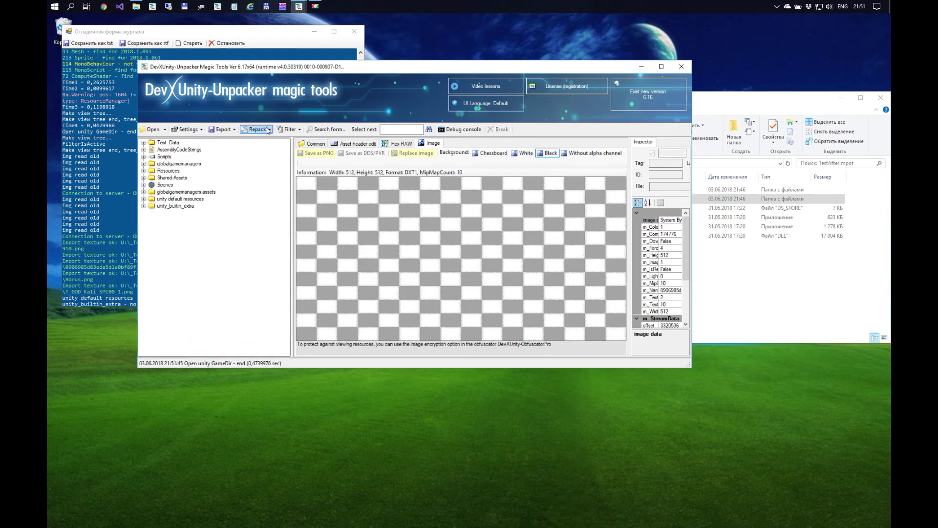
# - Filter the asset tree to textures and preview the repacked images, including the 0906985d, 2015_4_8_14_37_30_910 and огненная книга textures
pyautogui.click(289, 129)
pyautogui.click(296, 184)
pyautogui.click(178, 164)
pyautogui.click(183, 171)
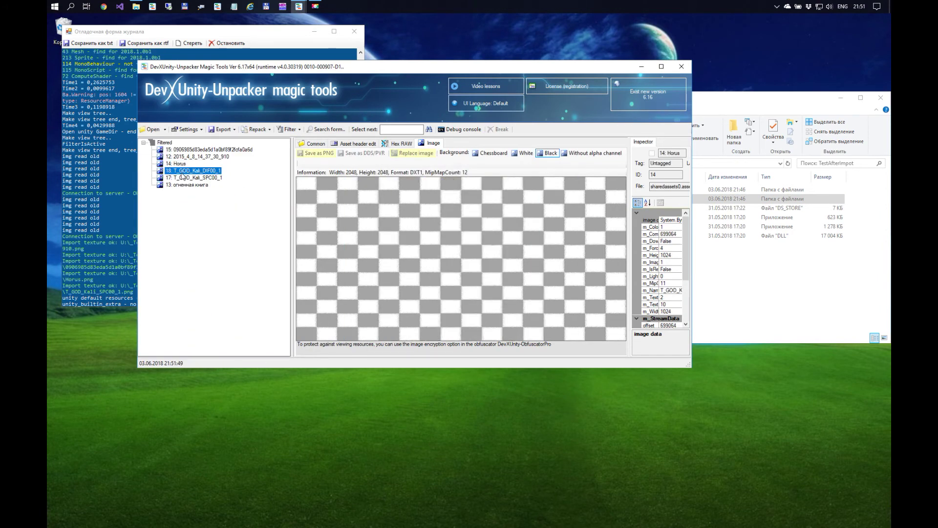
pyautogui.click(188, 150)
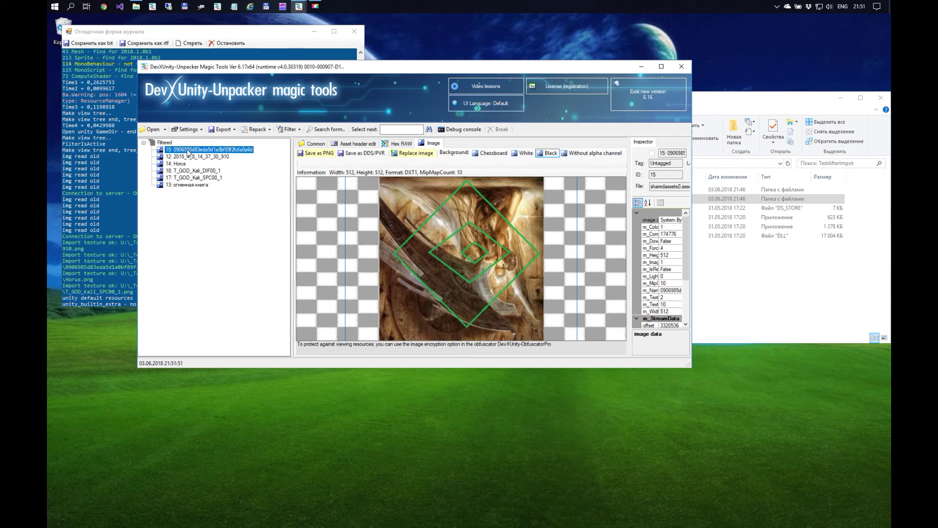
pyautogui.click(187, 159)
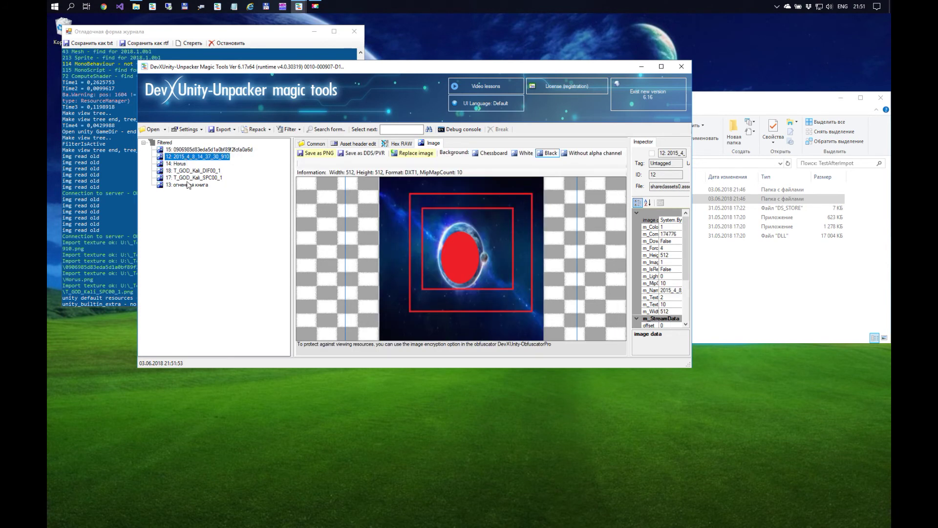
pyautogui.click(188, 185)
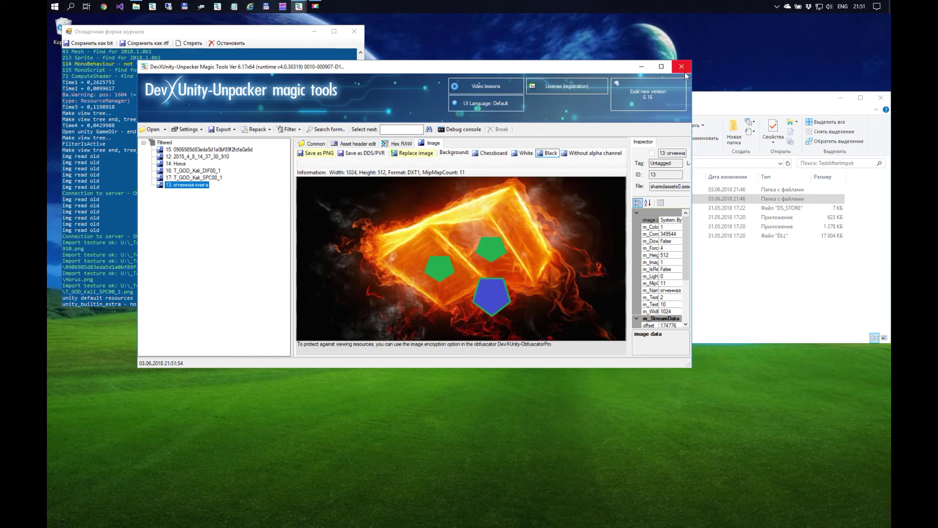
# - Disable FlipY on Replace image and import the resources for repack again from the out folder, checking the debug log
pyautogui.click(255, 129)
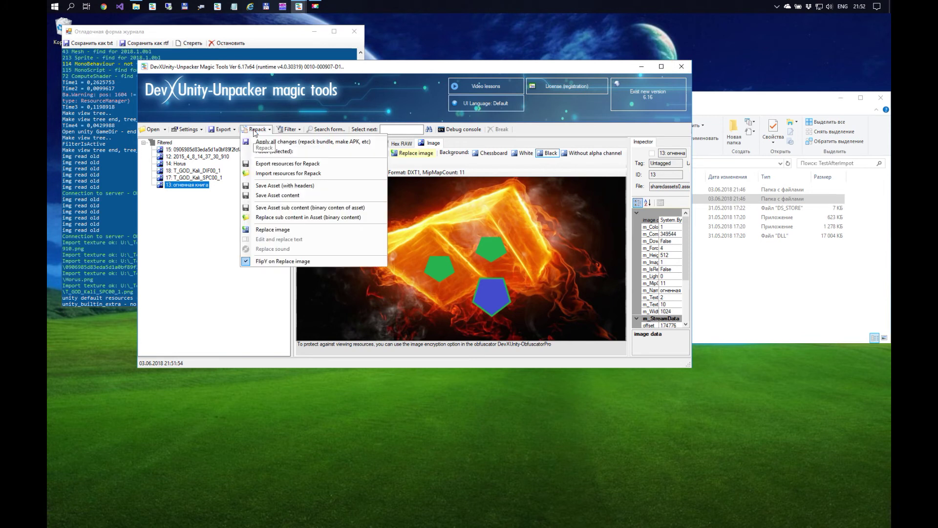
pyautogui.click(243, 262)
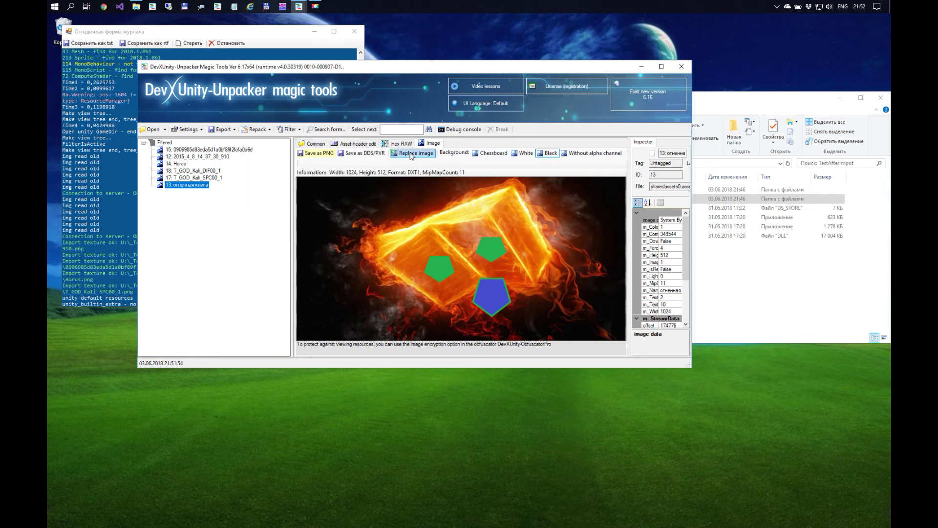
pyautogui.click(258, 129)
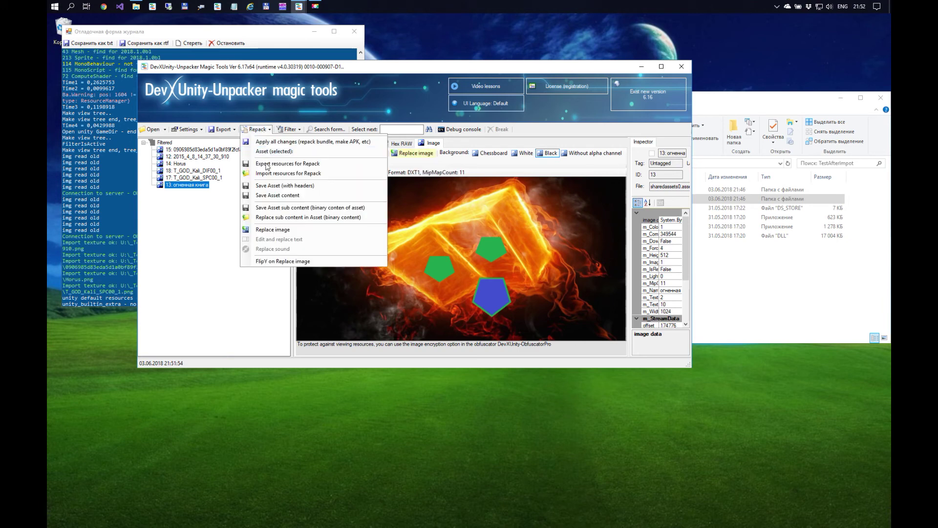
pyautogui.click(270, 174)
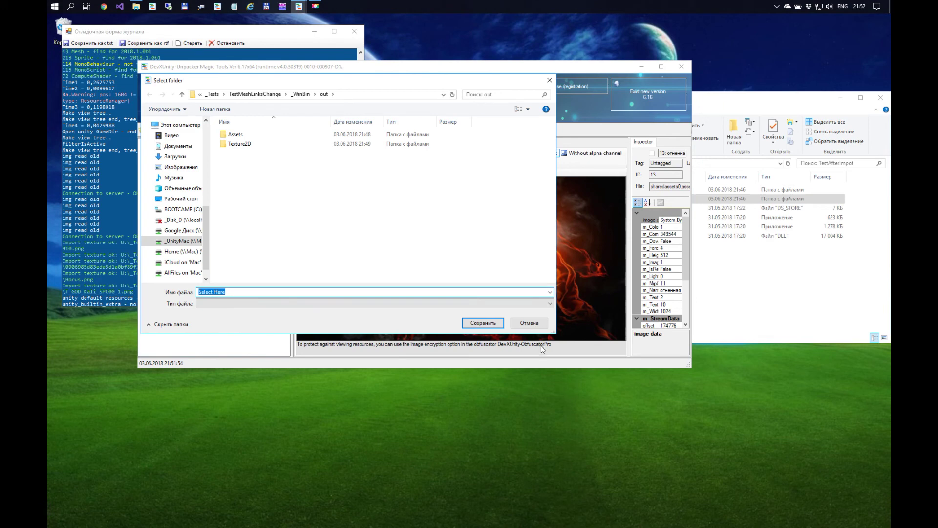
pyautogui.click(479, 322)
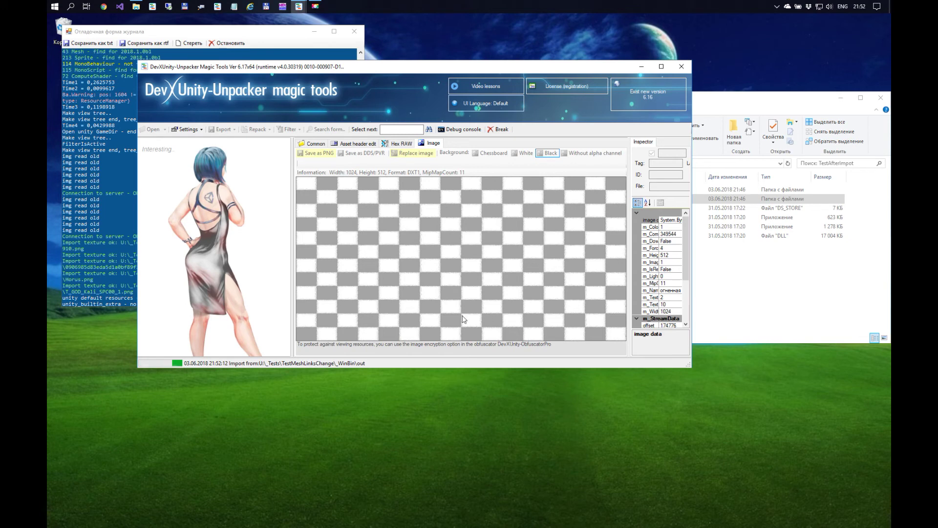
pyautogui.scroll(3, 159, 264)
pyautogui.scroll(-3, 159, 265)
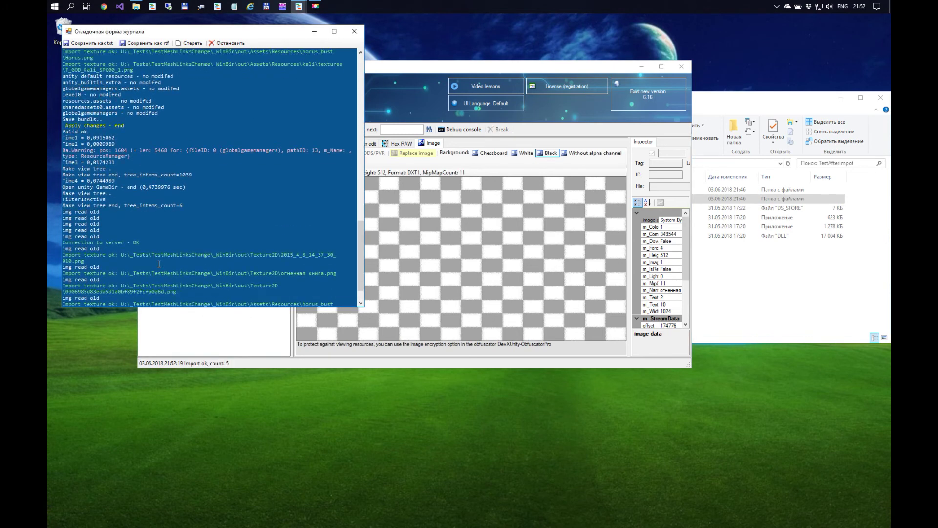
# - Apply all changes to repack the game with the unflipped textures, and clear the loaded game from the unpacker
pyautogui.click(475, 282)
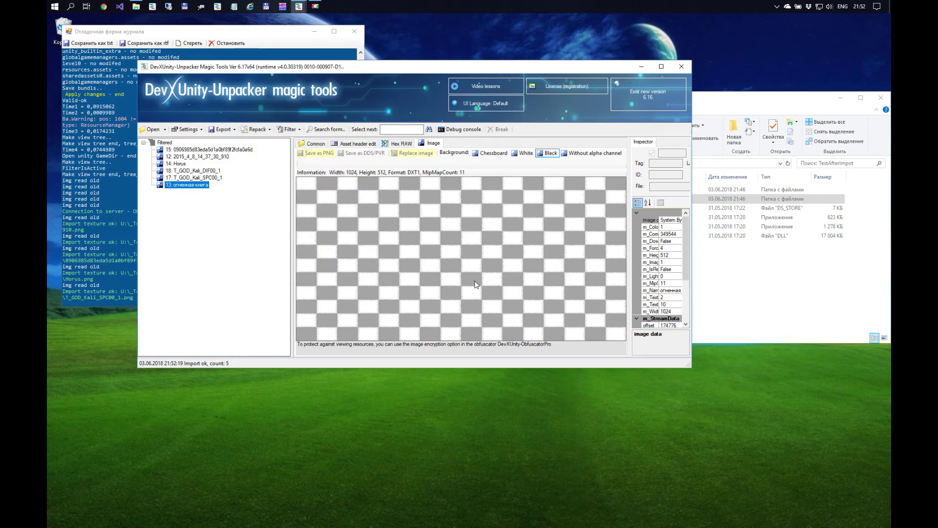
pyautogui.click(260, 130)
pyautogui.click(262, 142)
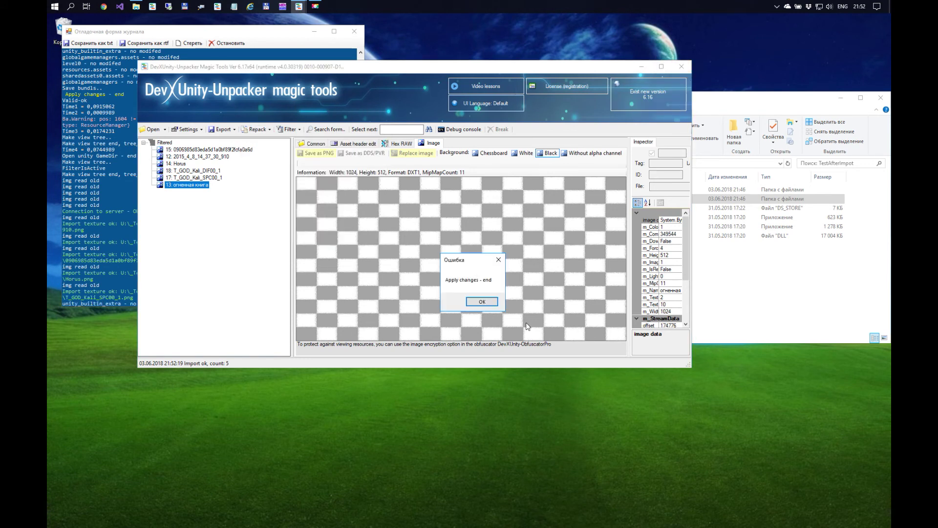
pyautogui.click(489, 302)
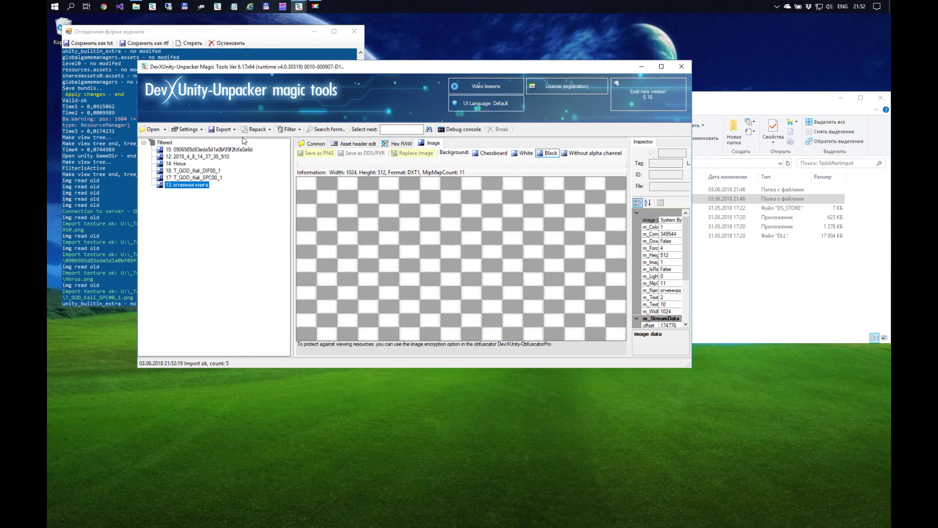
pyautogui.click(157, 130)
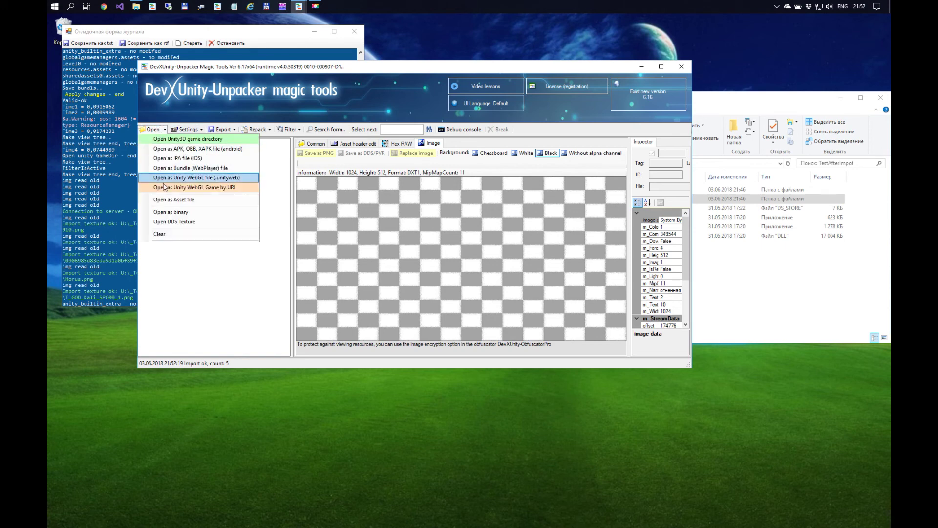
pyautogui.click(233, 235)
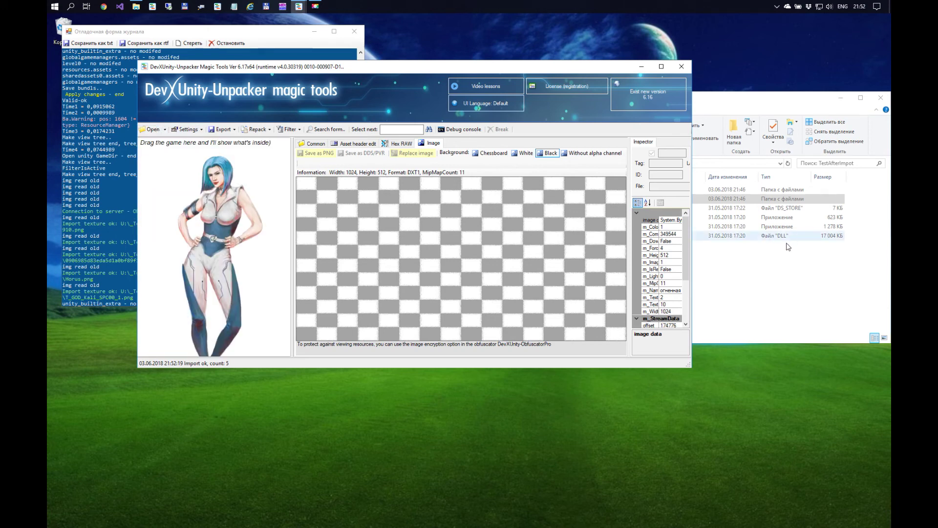
# - Launch Test.exe from the TestAfterImpot folder and start the game in a window at 1344 x 1008 with Ultra quality
pyautogui.click(786, 243)
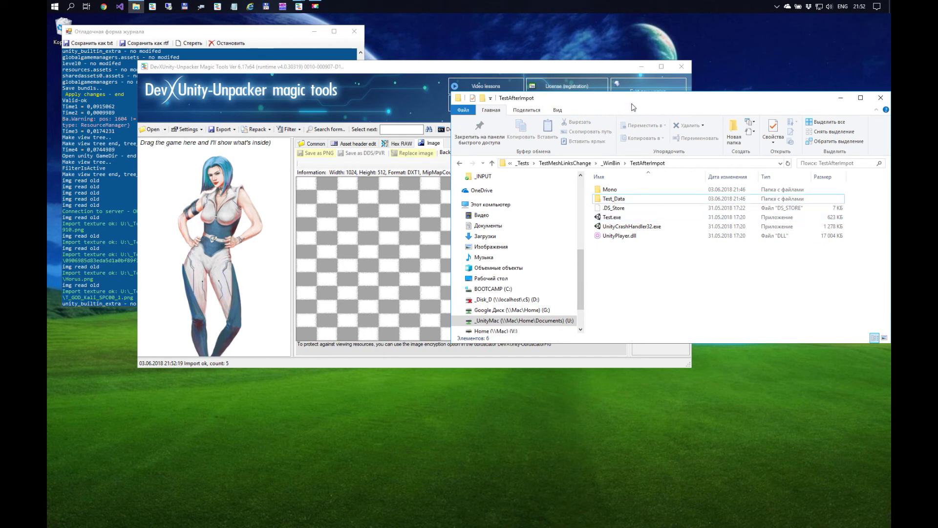
pyautogui.moveTo(633, 100); pyautogui.dragTo(459, 119)
pyautogui.click(439, 237)
pyautogui.doubleClick(439, 237)
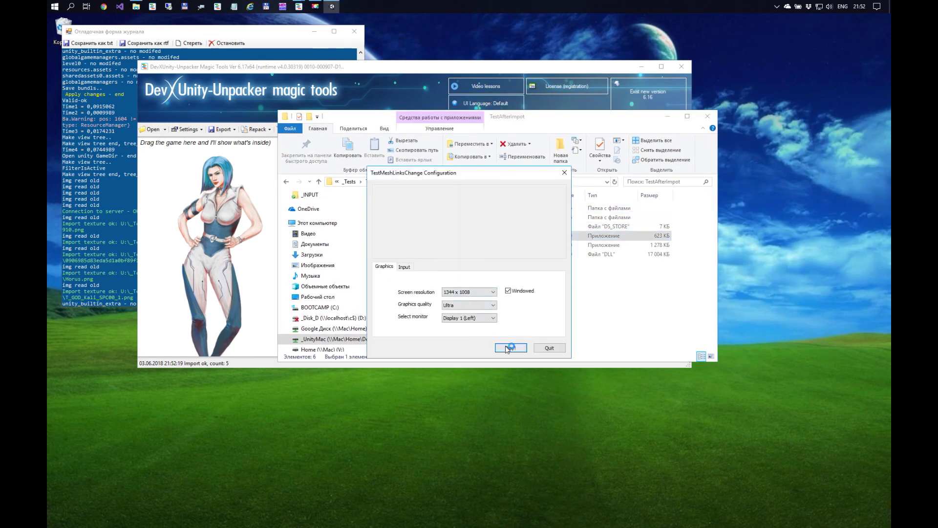
pyautogui.click(506, 345)
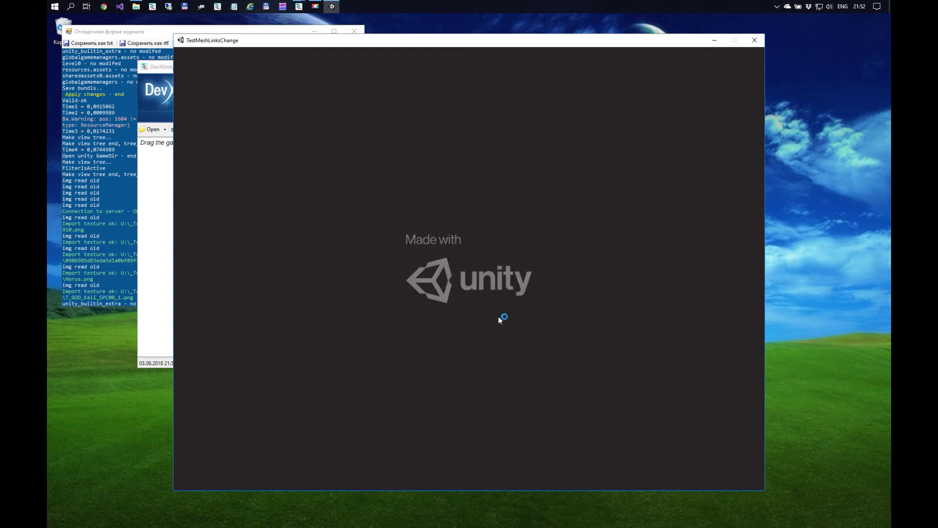